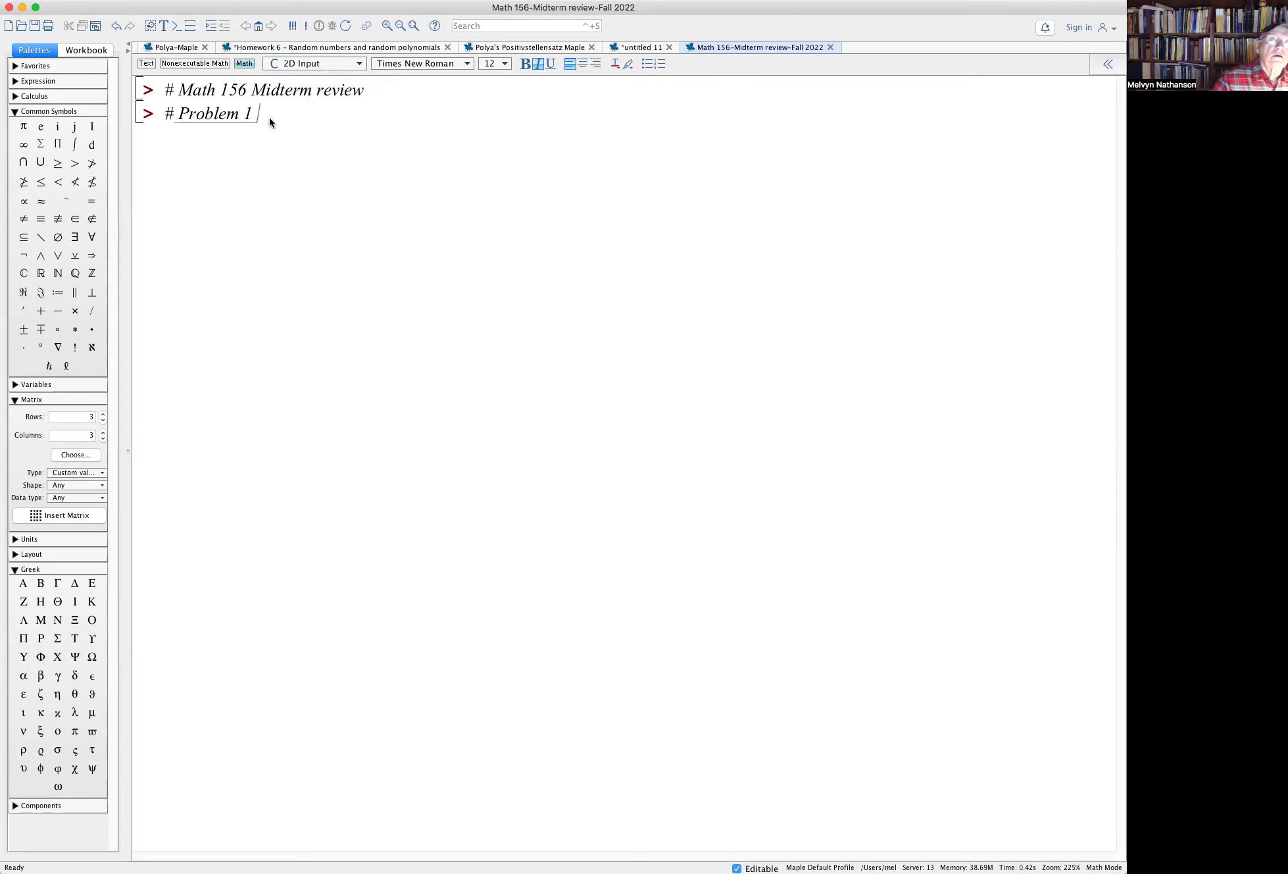
Add an empty input line directly below the '# Problem 1' comment
key(Return)
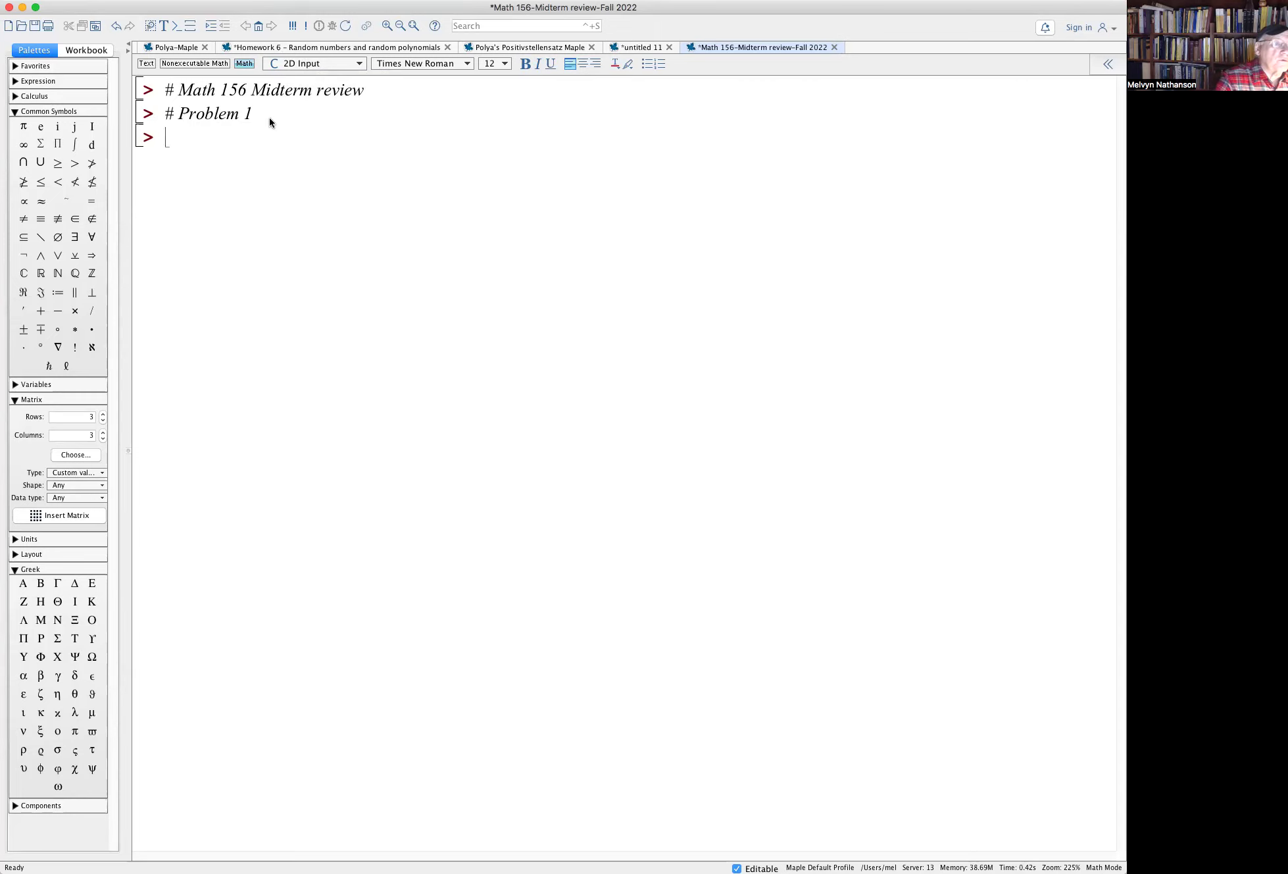
Run fsolve(12/(x^2+1)=5+cos(2*x)+sin(x), x), getting 1.130445931, and start a plot({ command
text(fsolve)
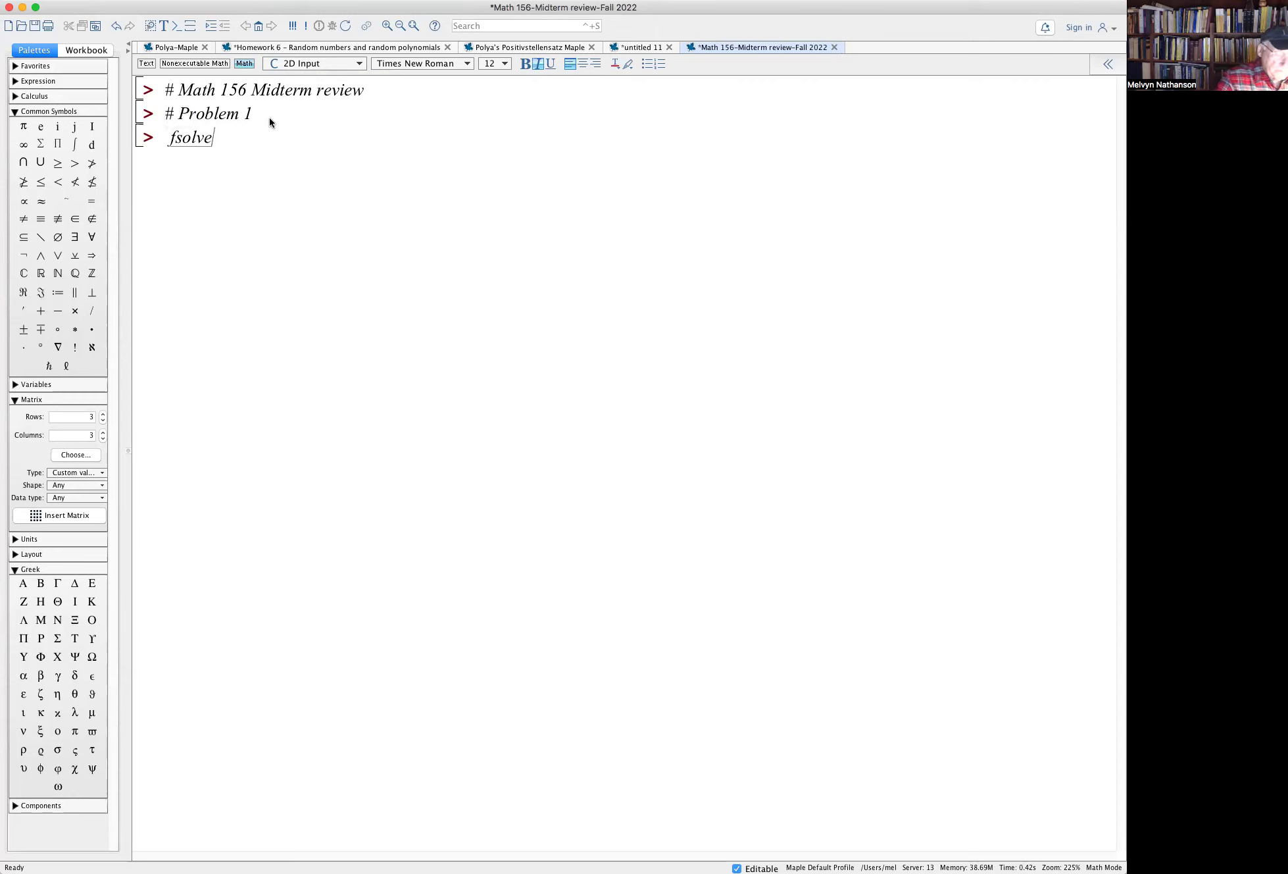
text((1)
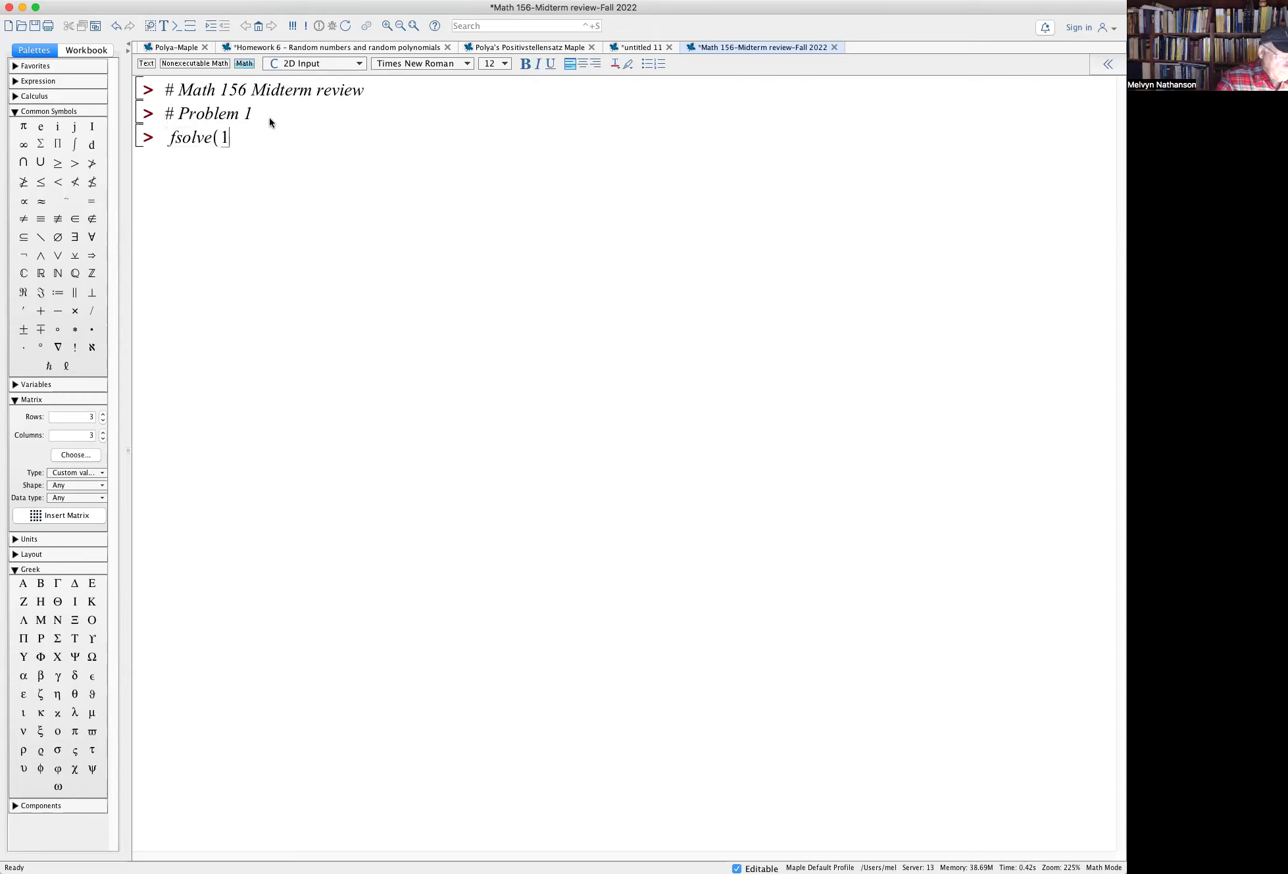
text(2/)
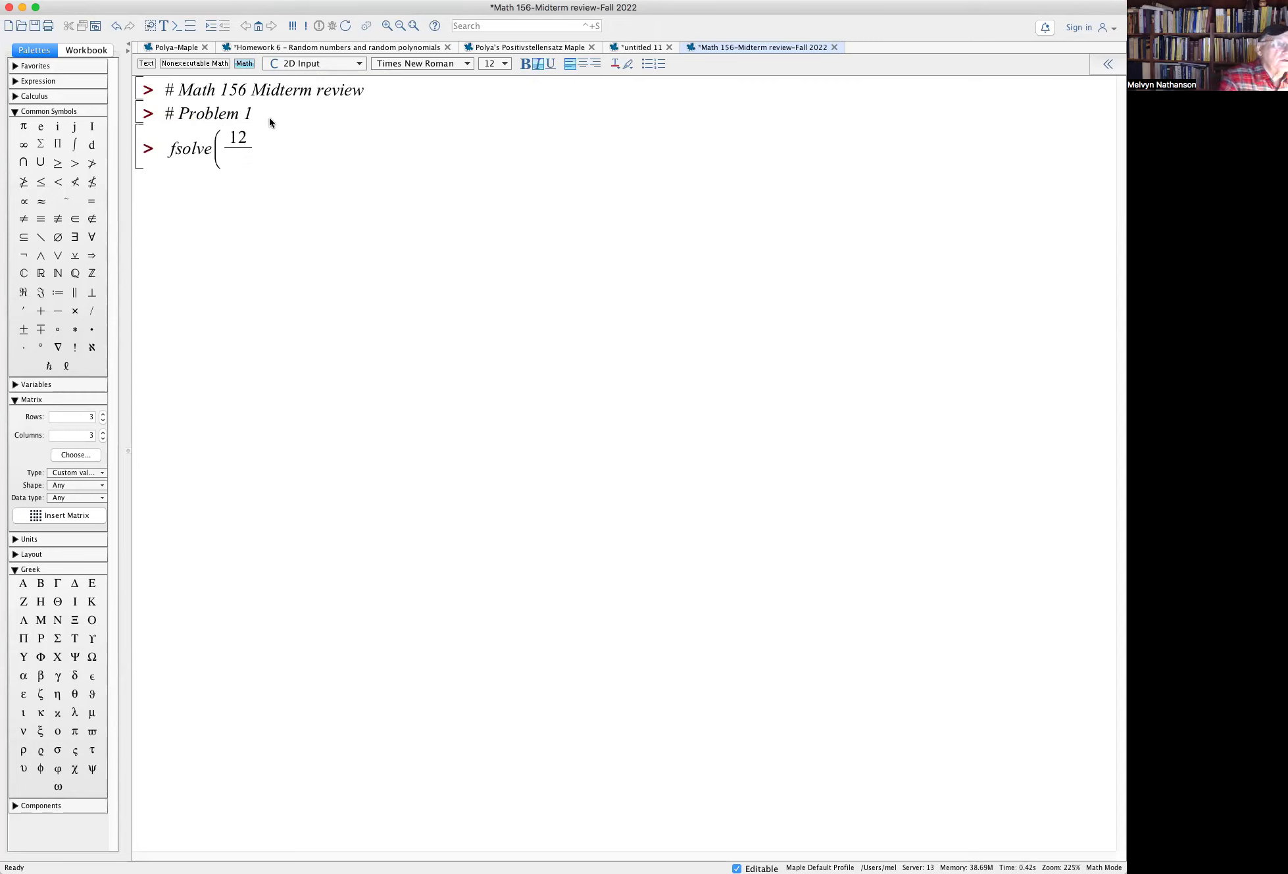
text(x^2)
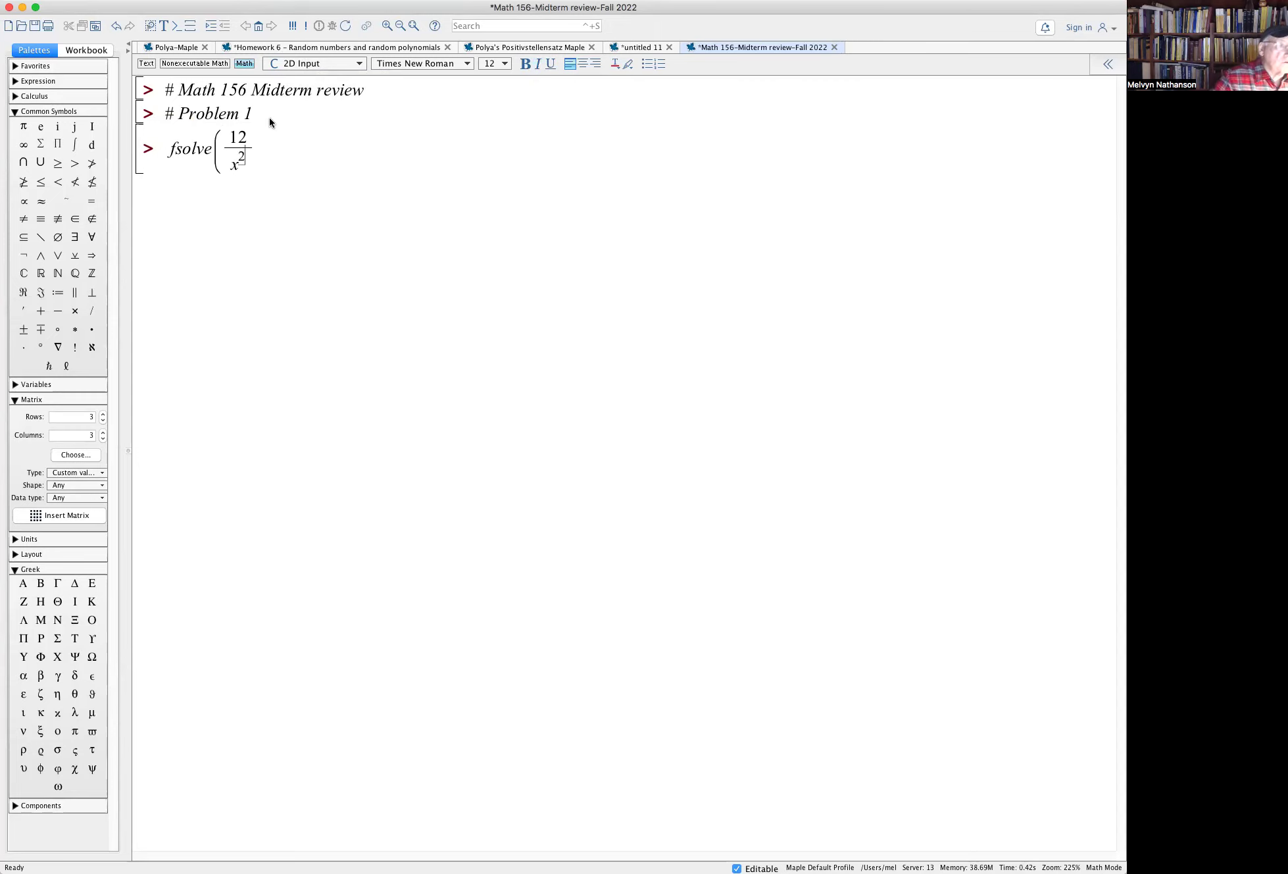
key(Right)
text(+1)
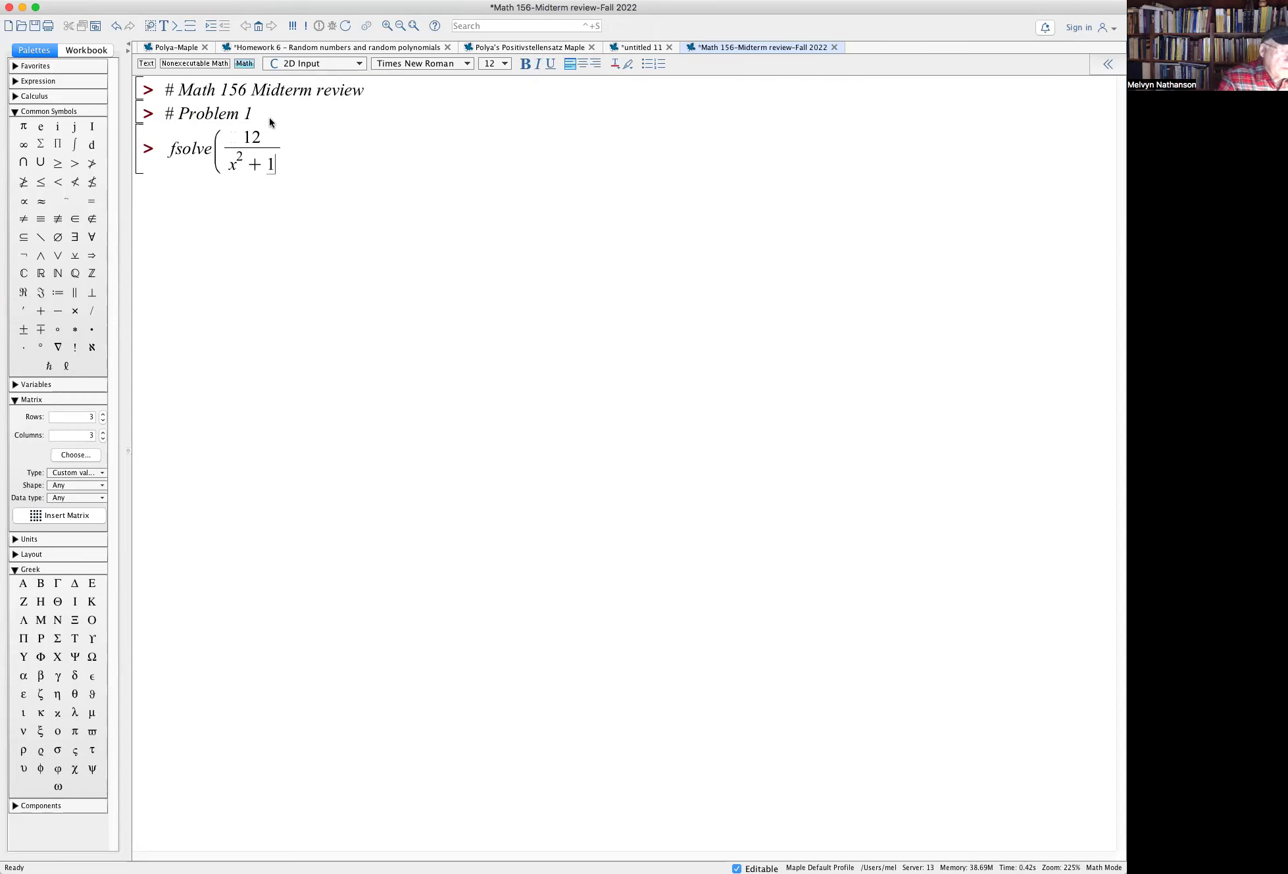
key(Right)
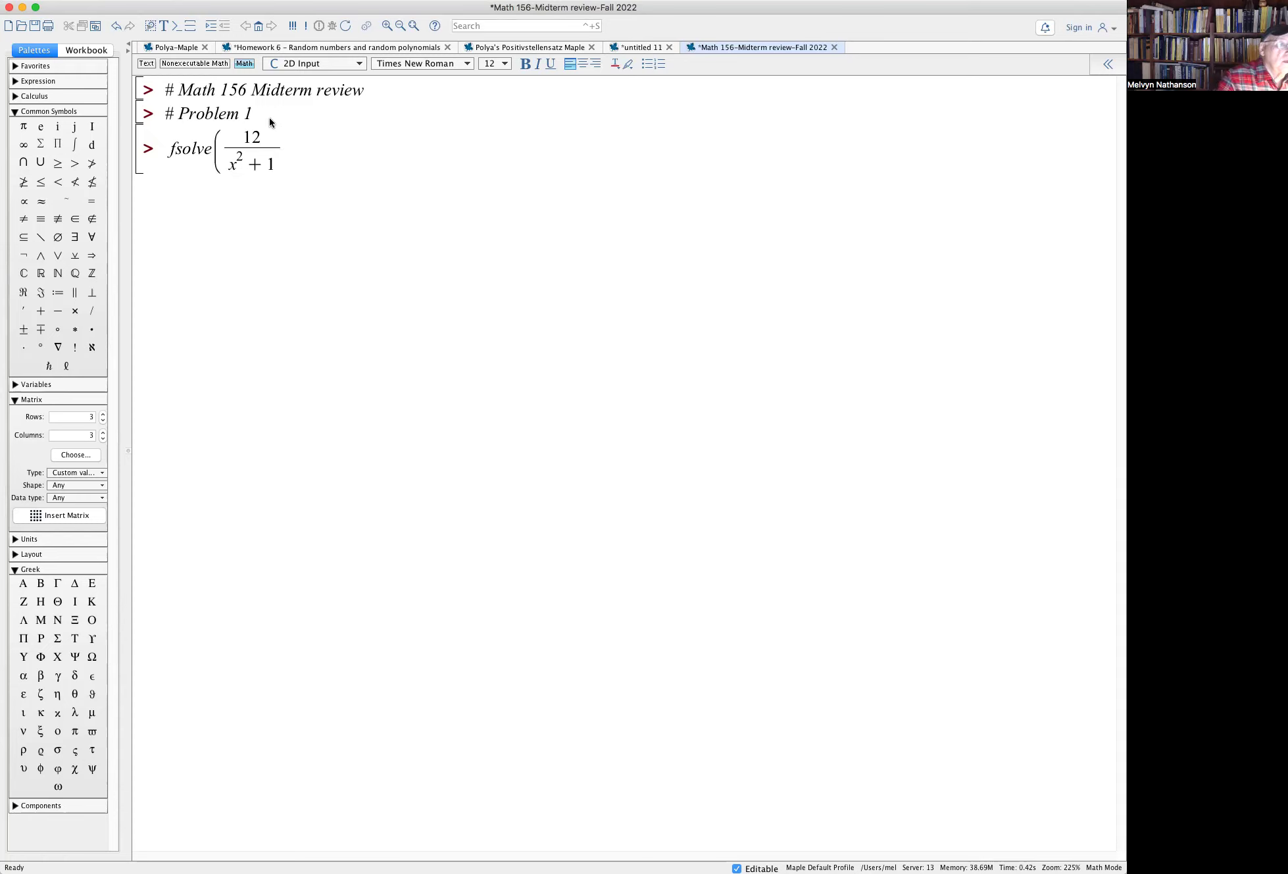
text(=5)
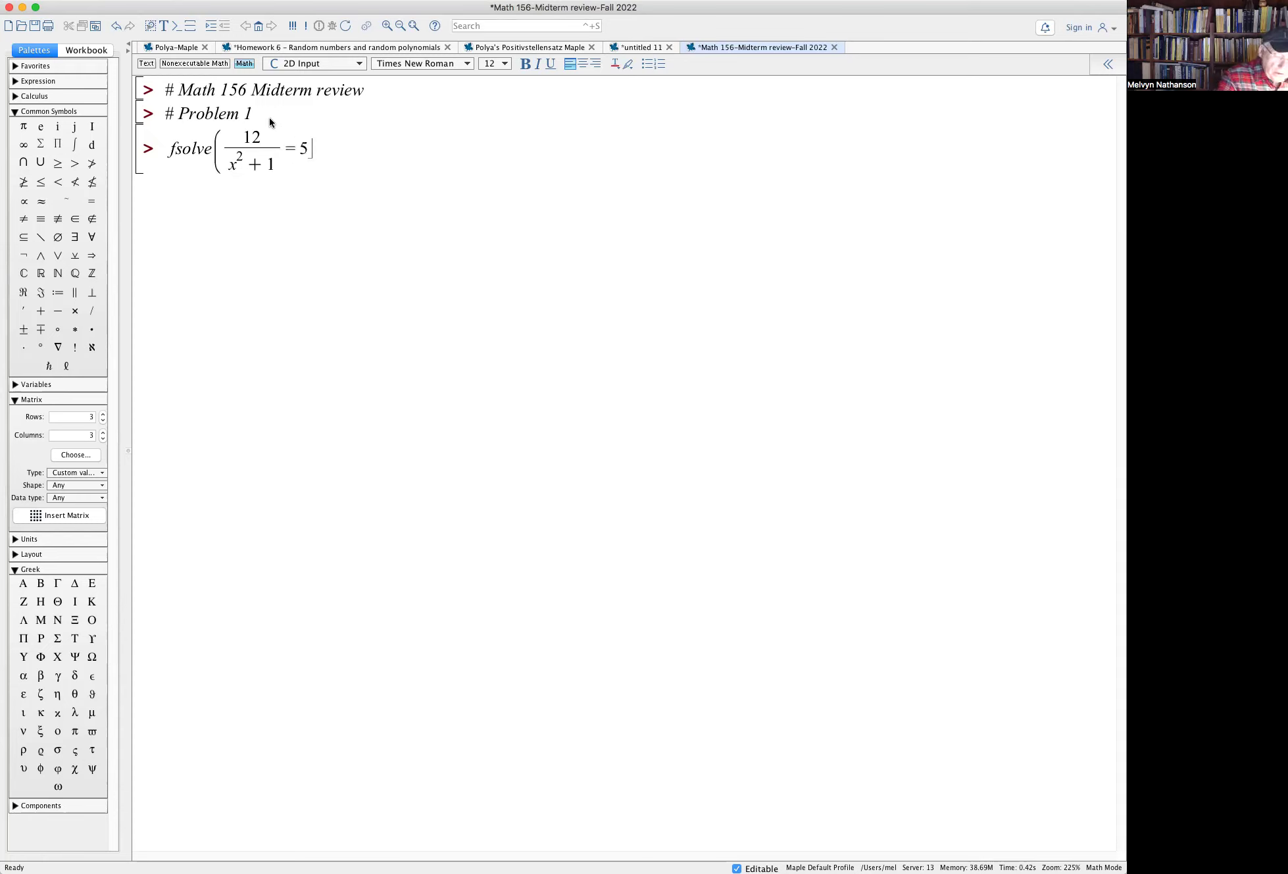
text(+cos()
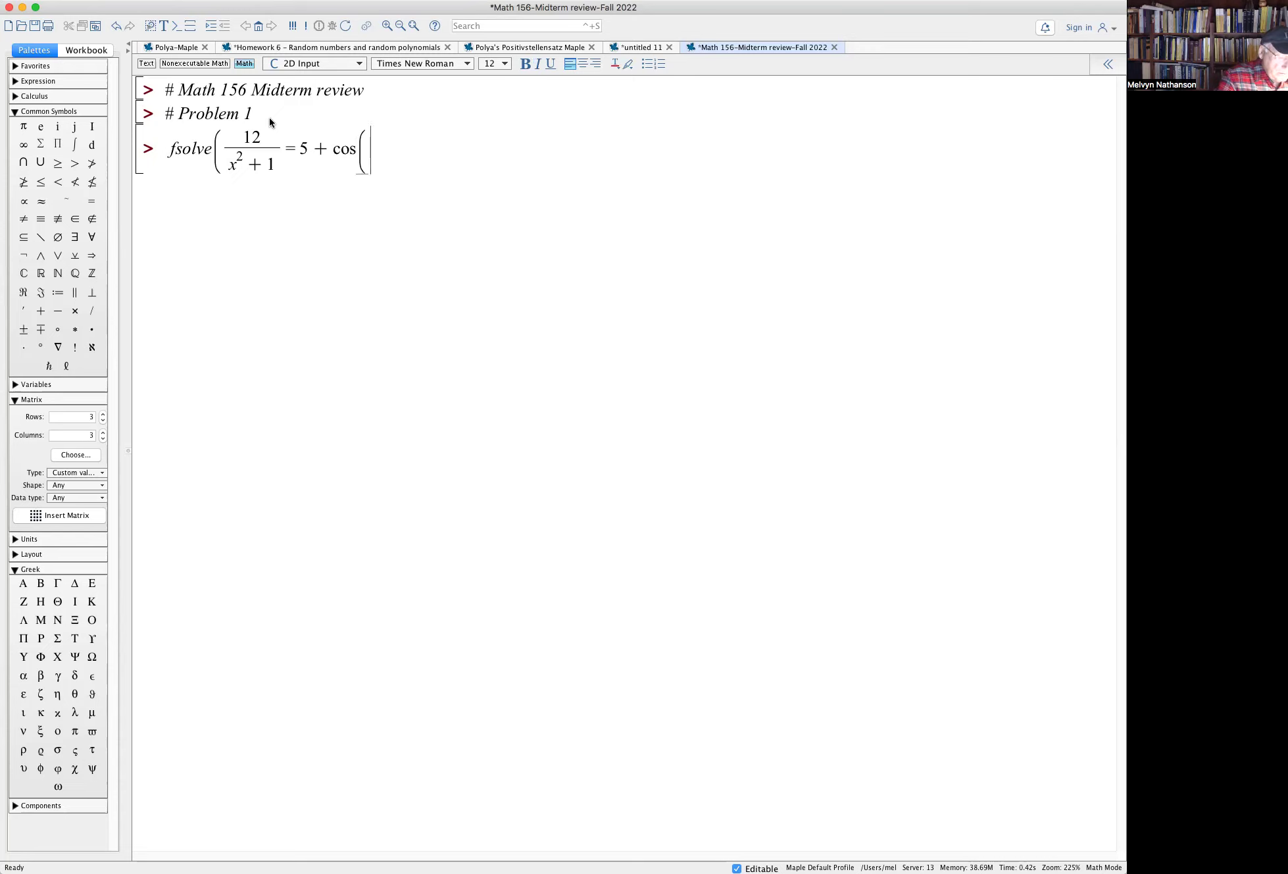
text(2*x)+)
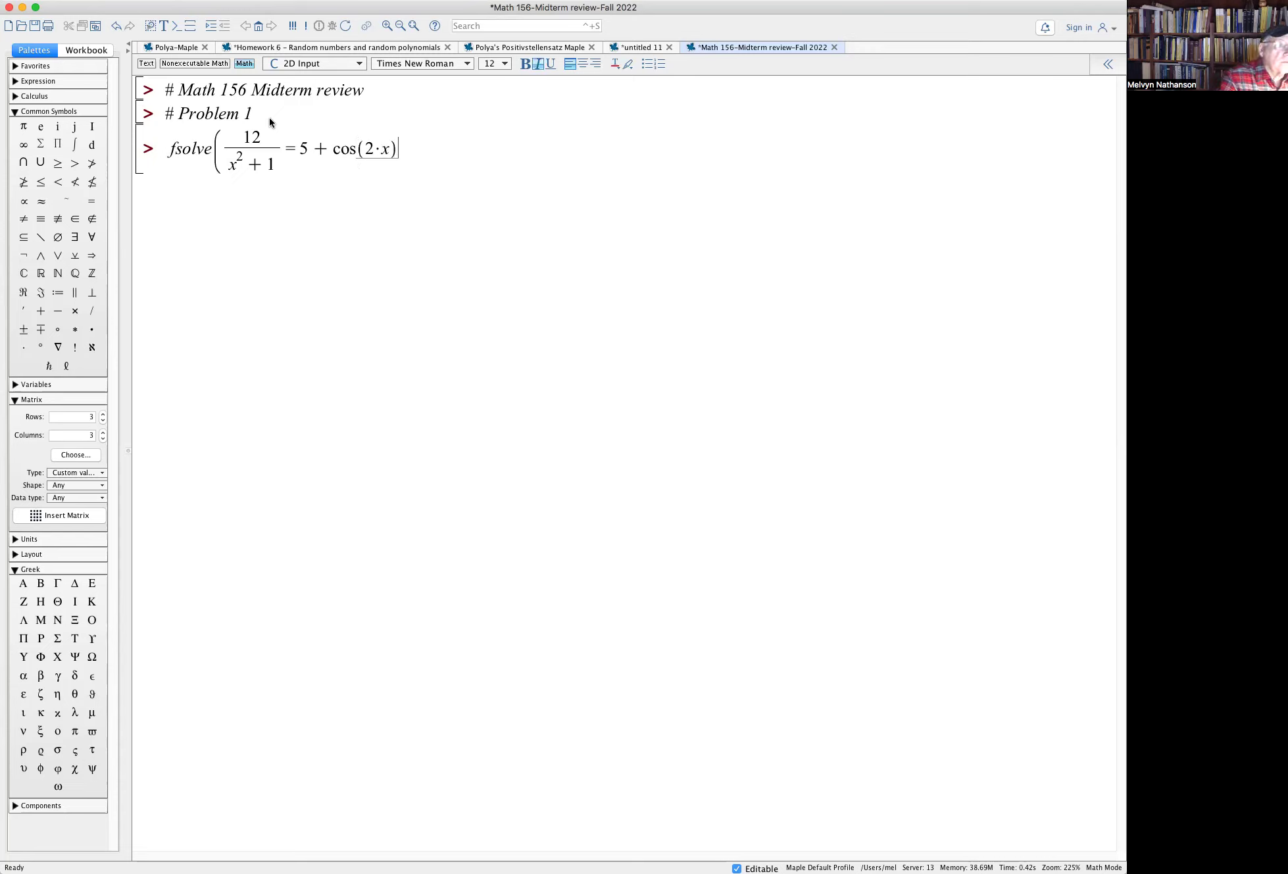
text(si)
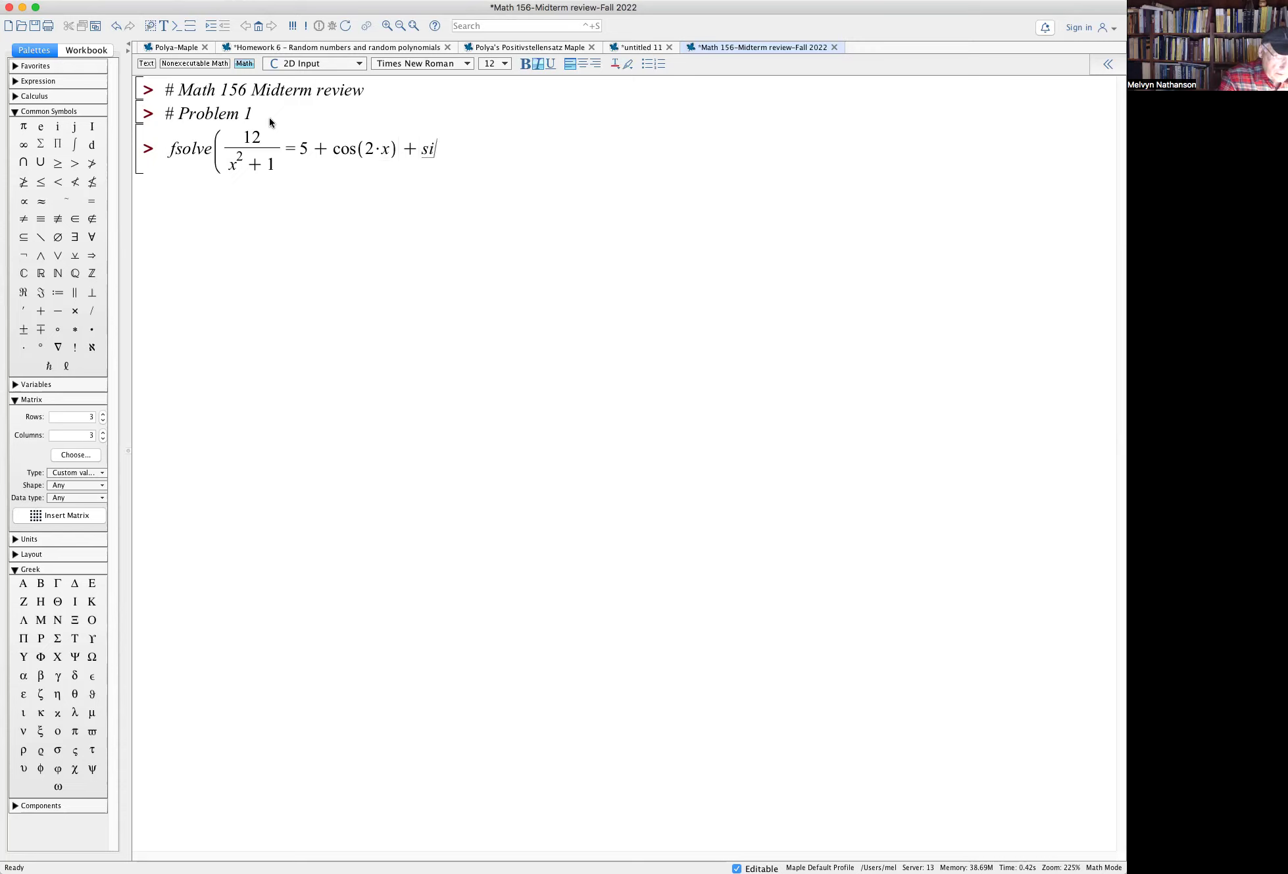
text(n(x),x);)
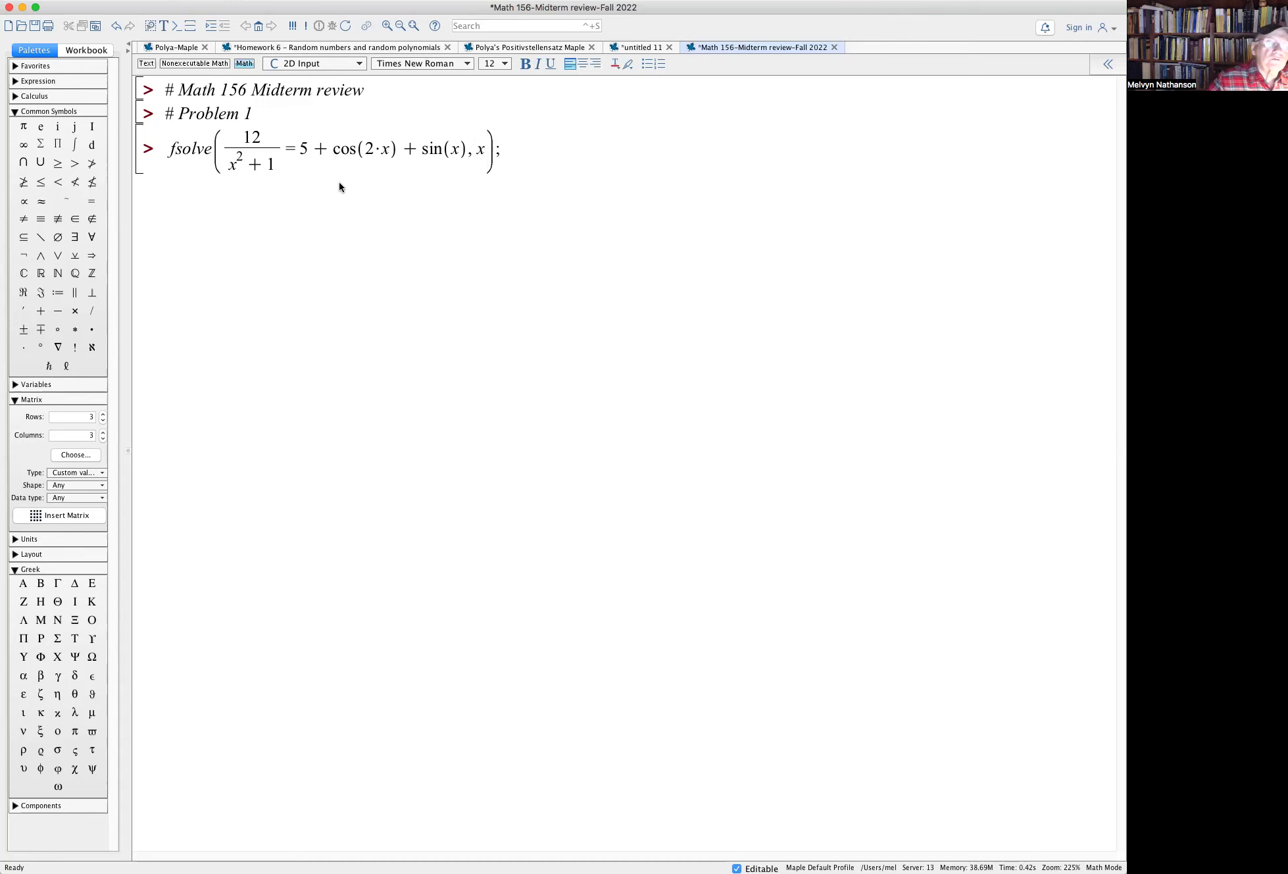
key(Return)
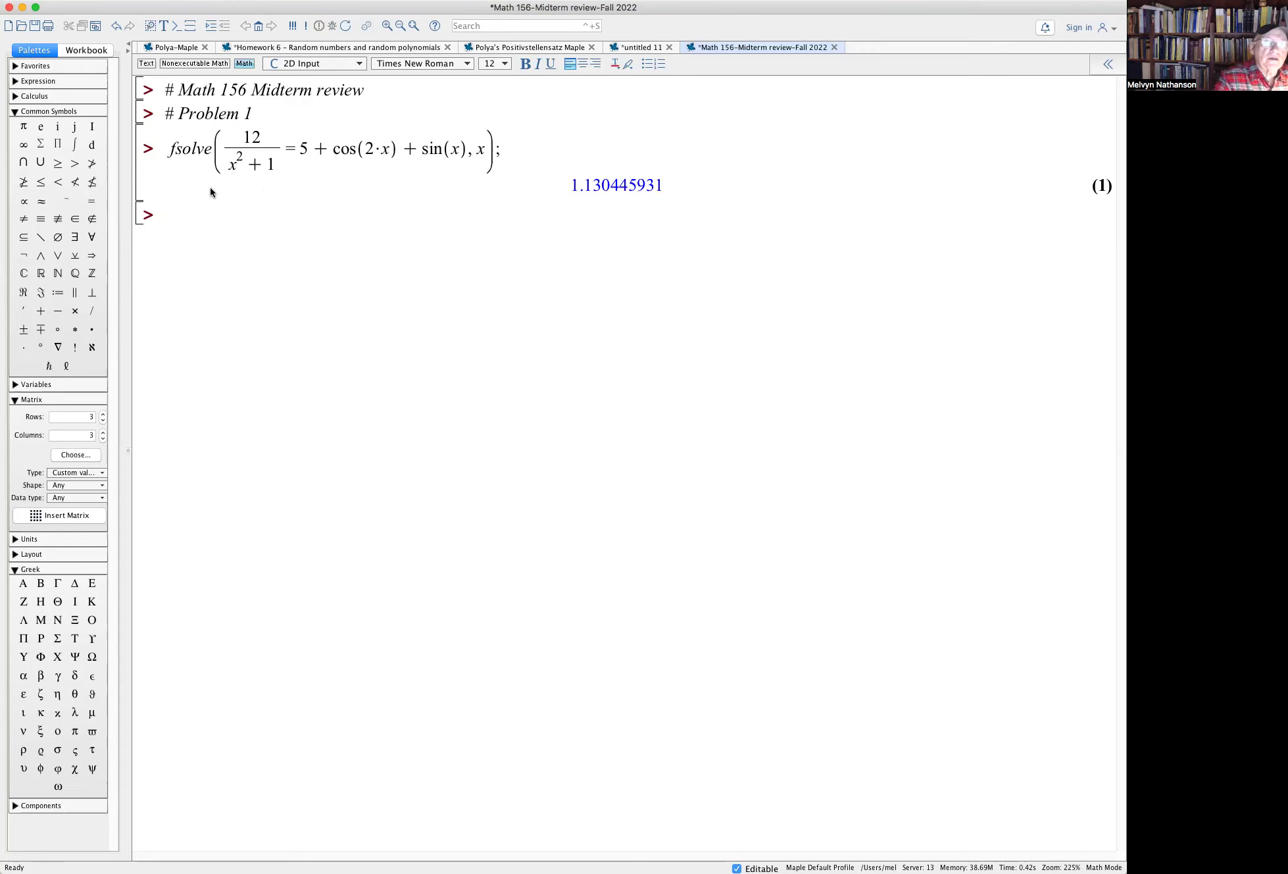
text(plot)
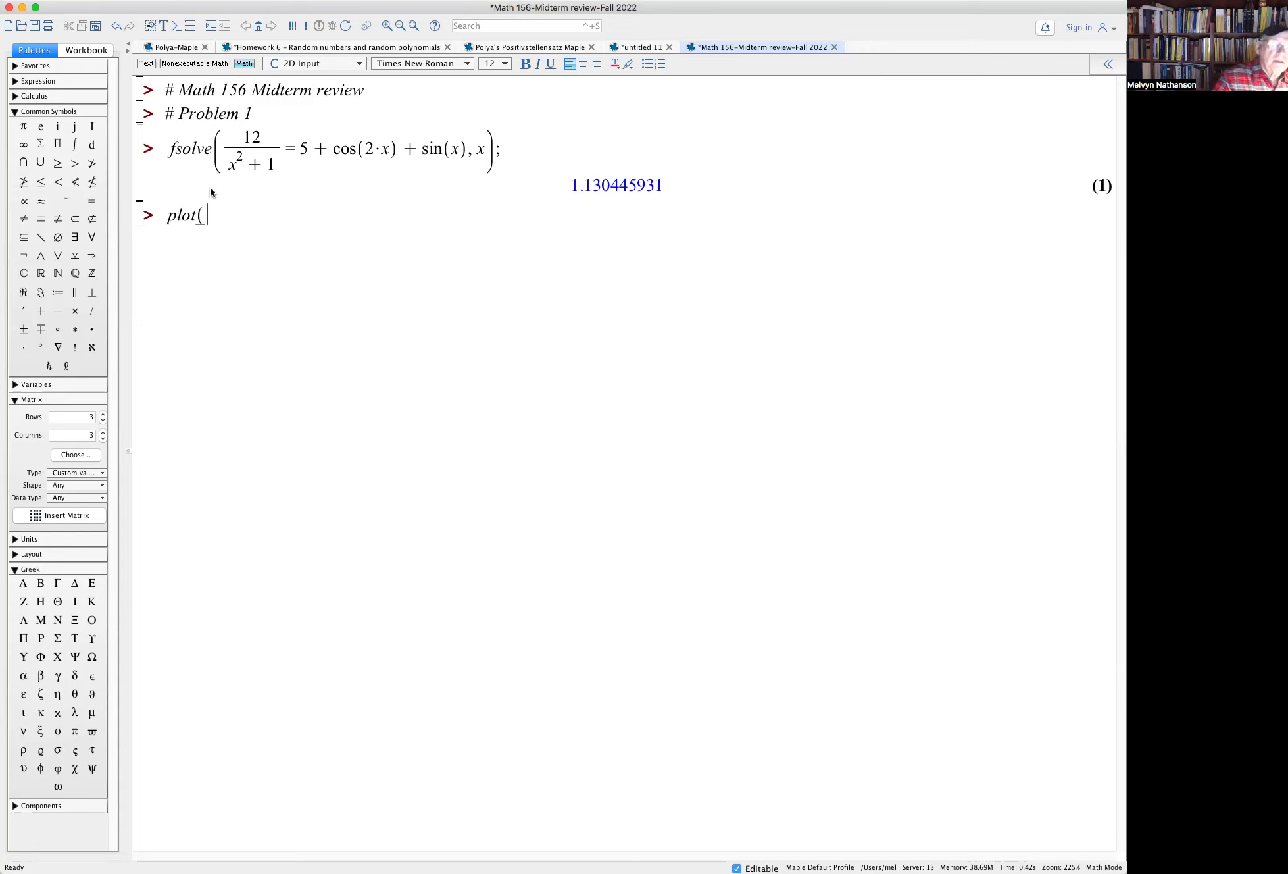
text(({)
Plot the set {12/(x^2+1), 5+cos(2x)+sin(x)} against x over the default −2π..2π range
drag(224, 146, 469, 147)
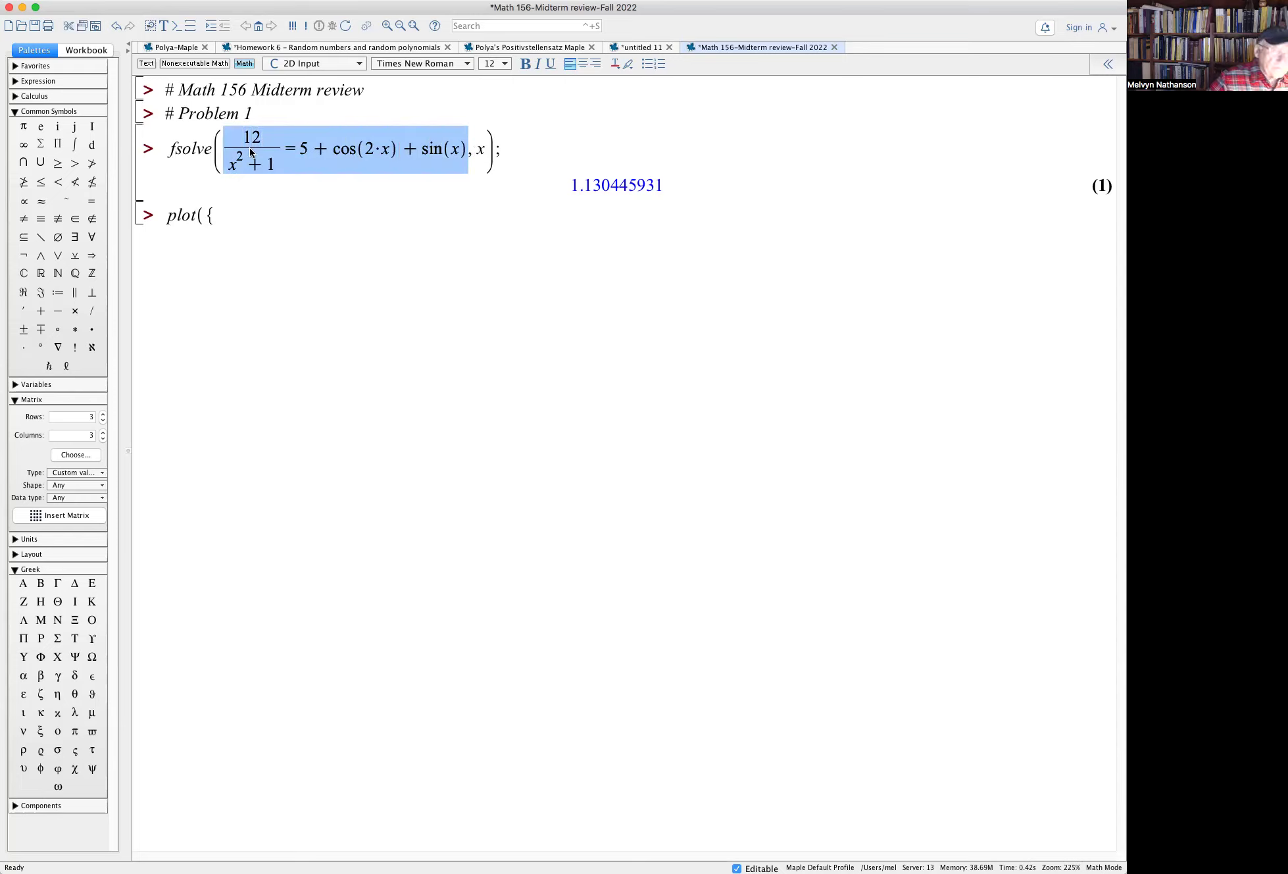
click(230, 212)
text(12/(x^2 + 1) = 5 + cos(2·x) + sin(x))
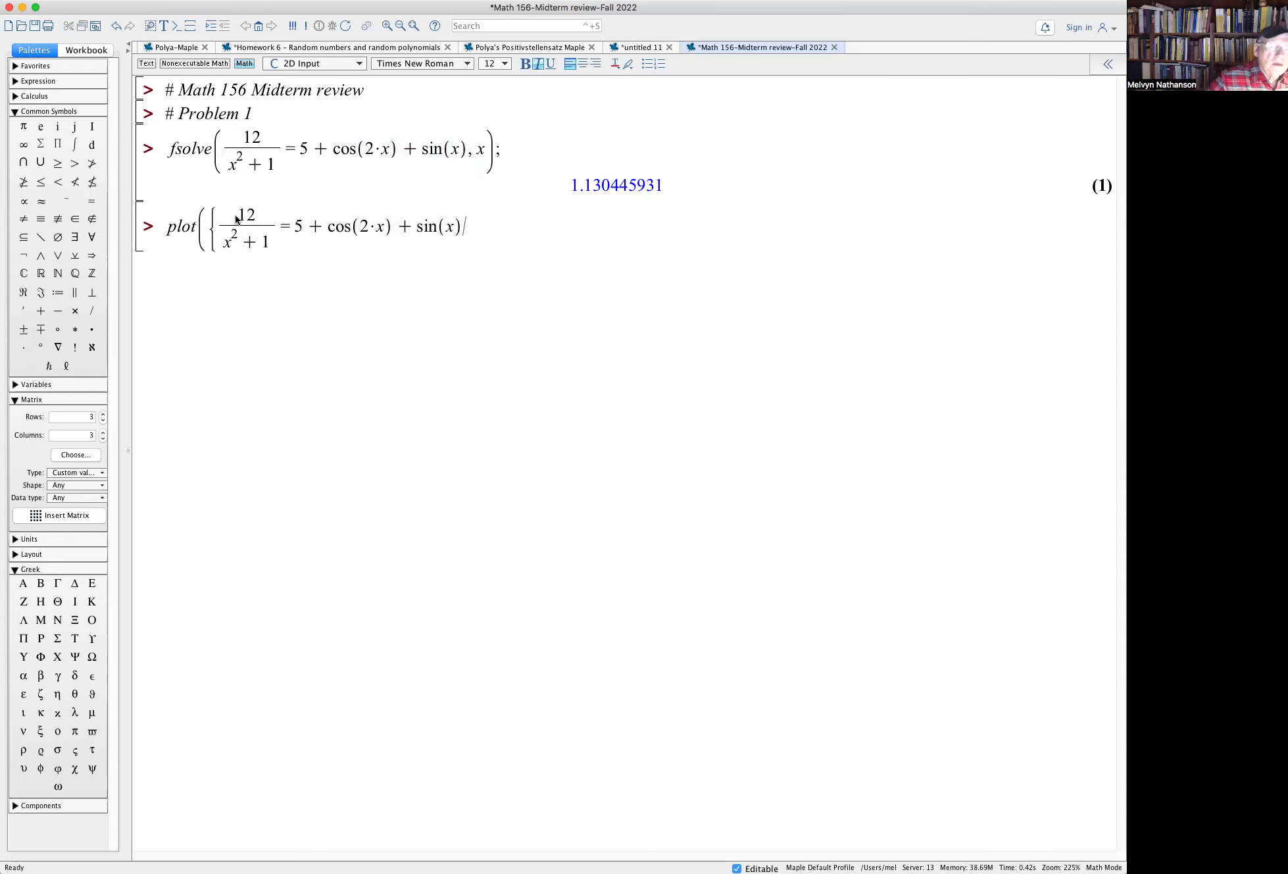
click(292, 226)
key(BackSpace)
text(,)
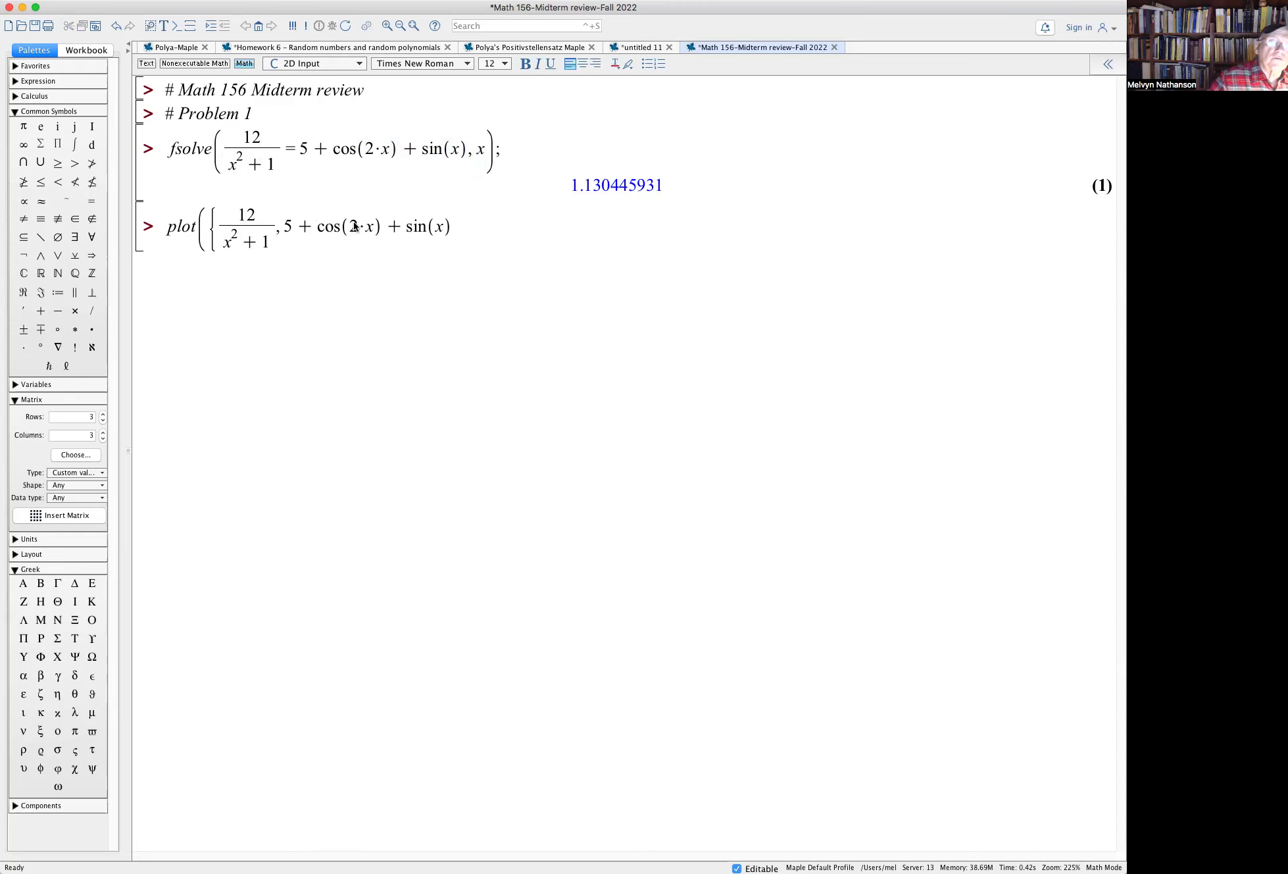
click(463, 227)
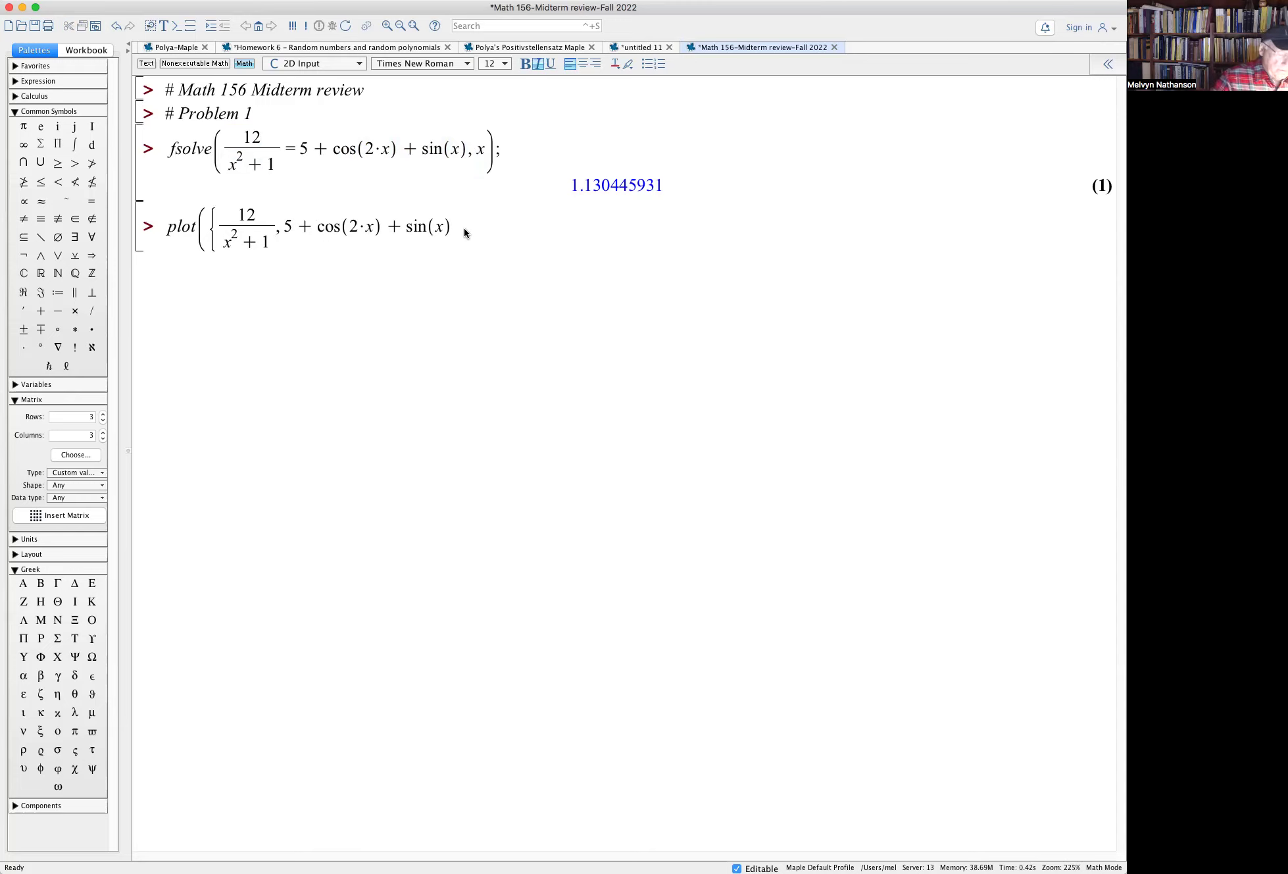
text(}, x)
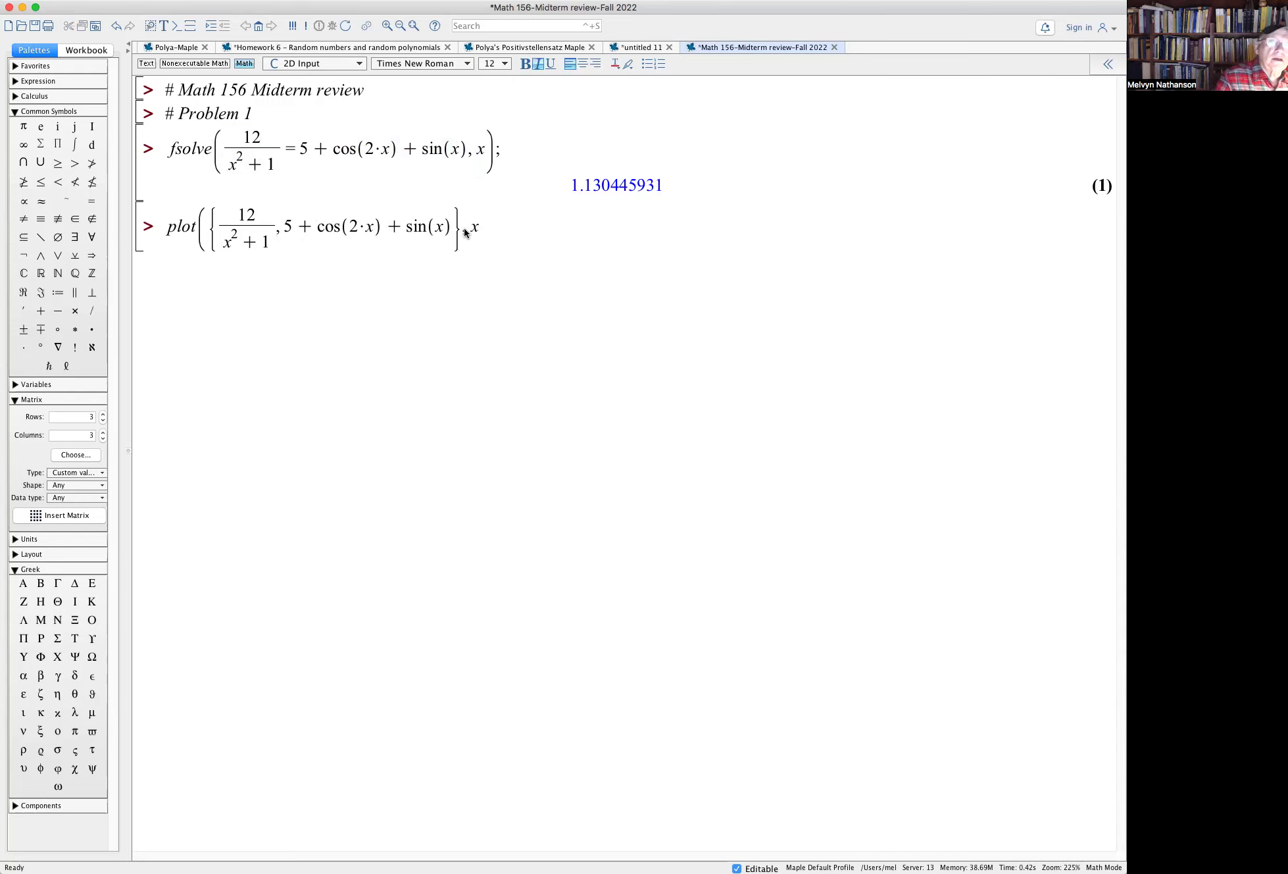
text();)
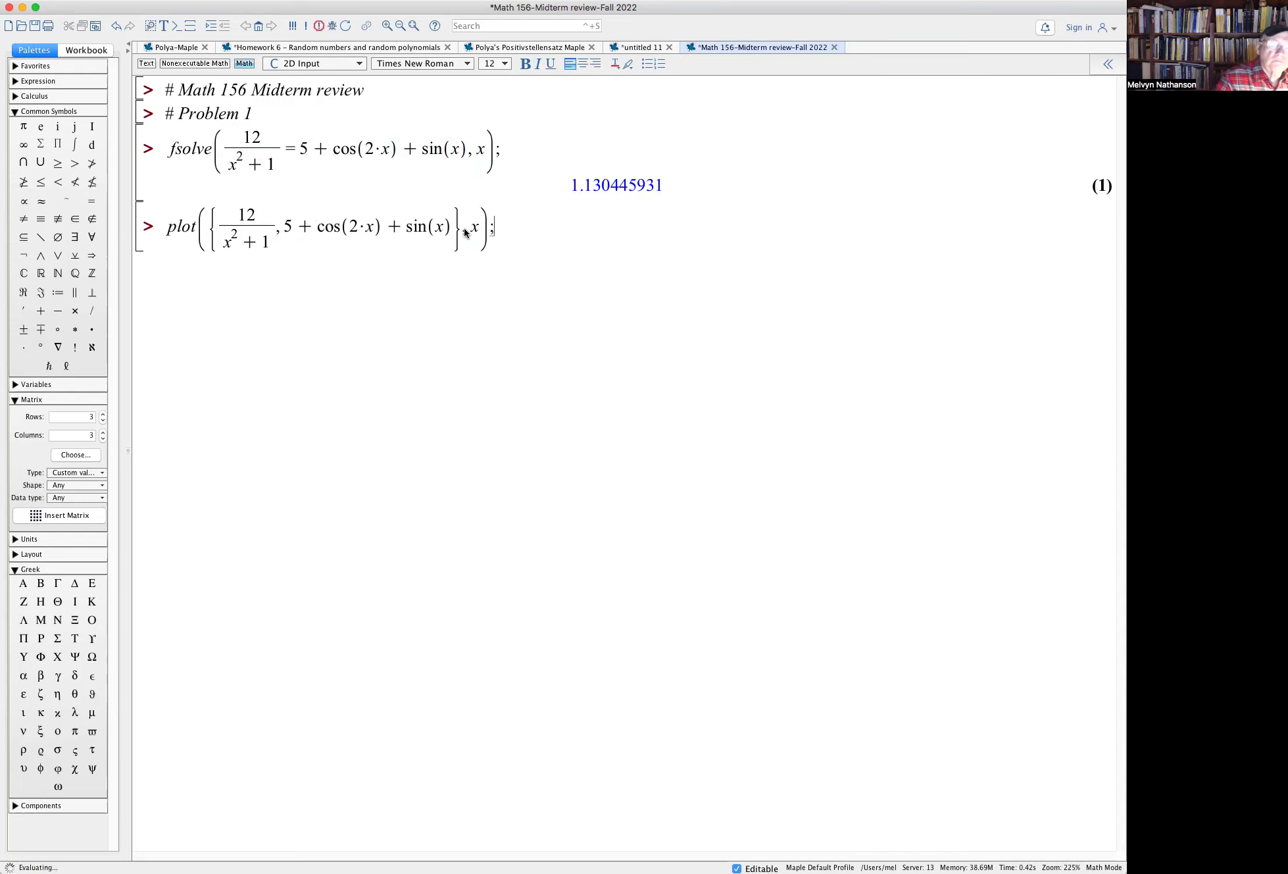
key(Return)
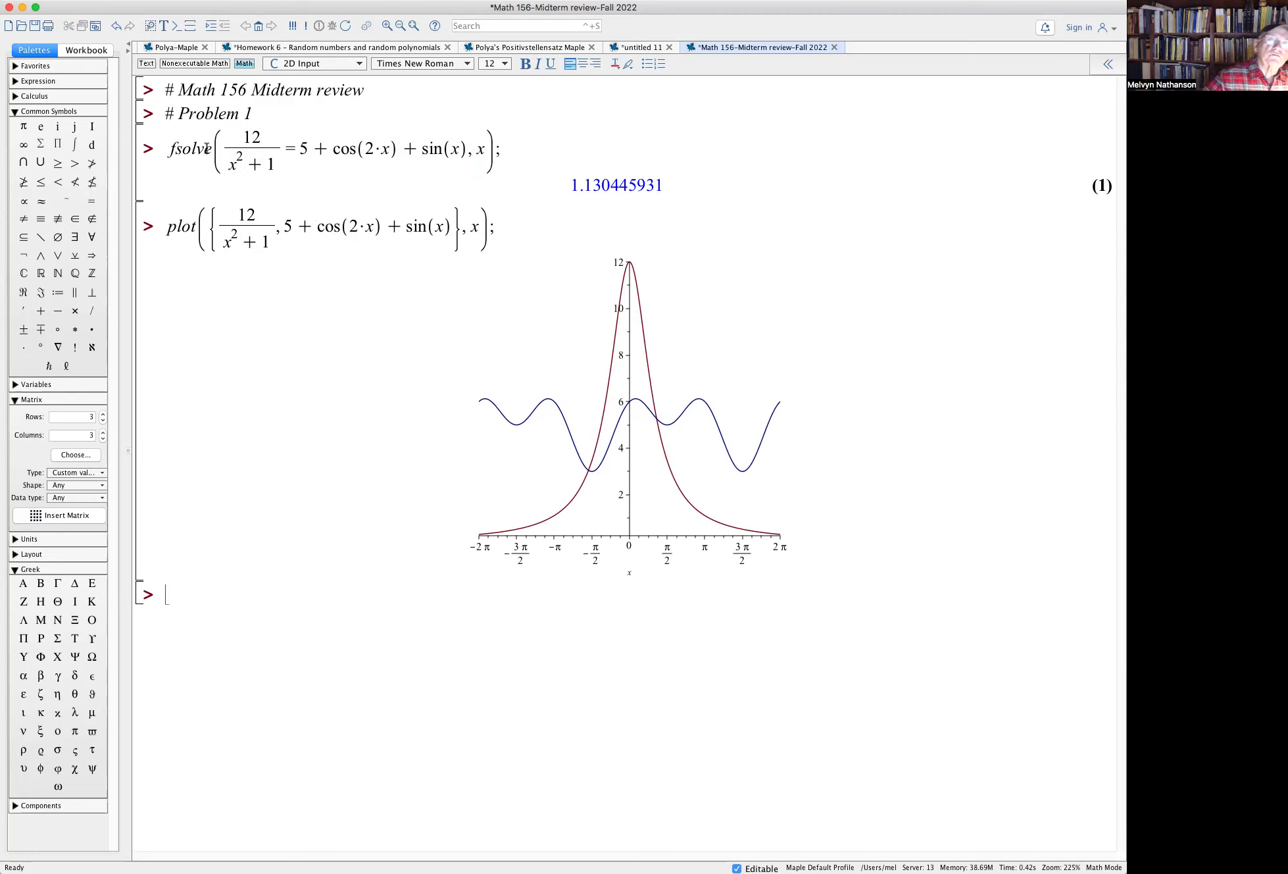
drag(163, 150, 513, 151)
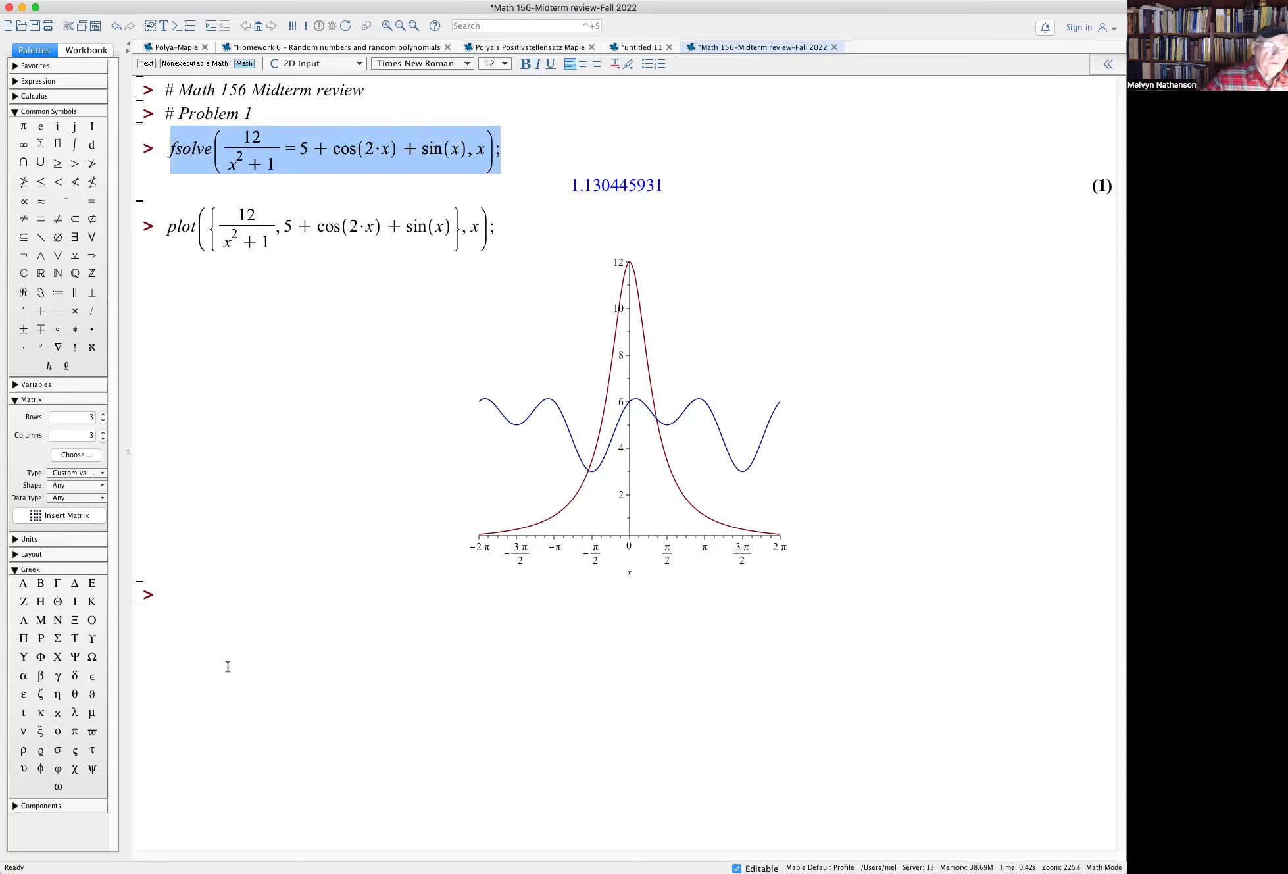
Rerun the fsolve with x=-3..0, giving −1.712934072, and begin a '# Problem 2' comment
click(177, 595)
text(fsolve(12/(x^2+1) = 5+cos(2·x)+sin(x), x);)
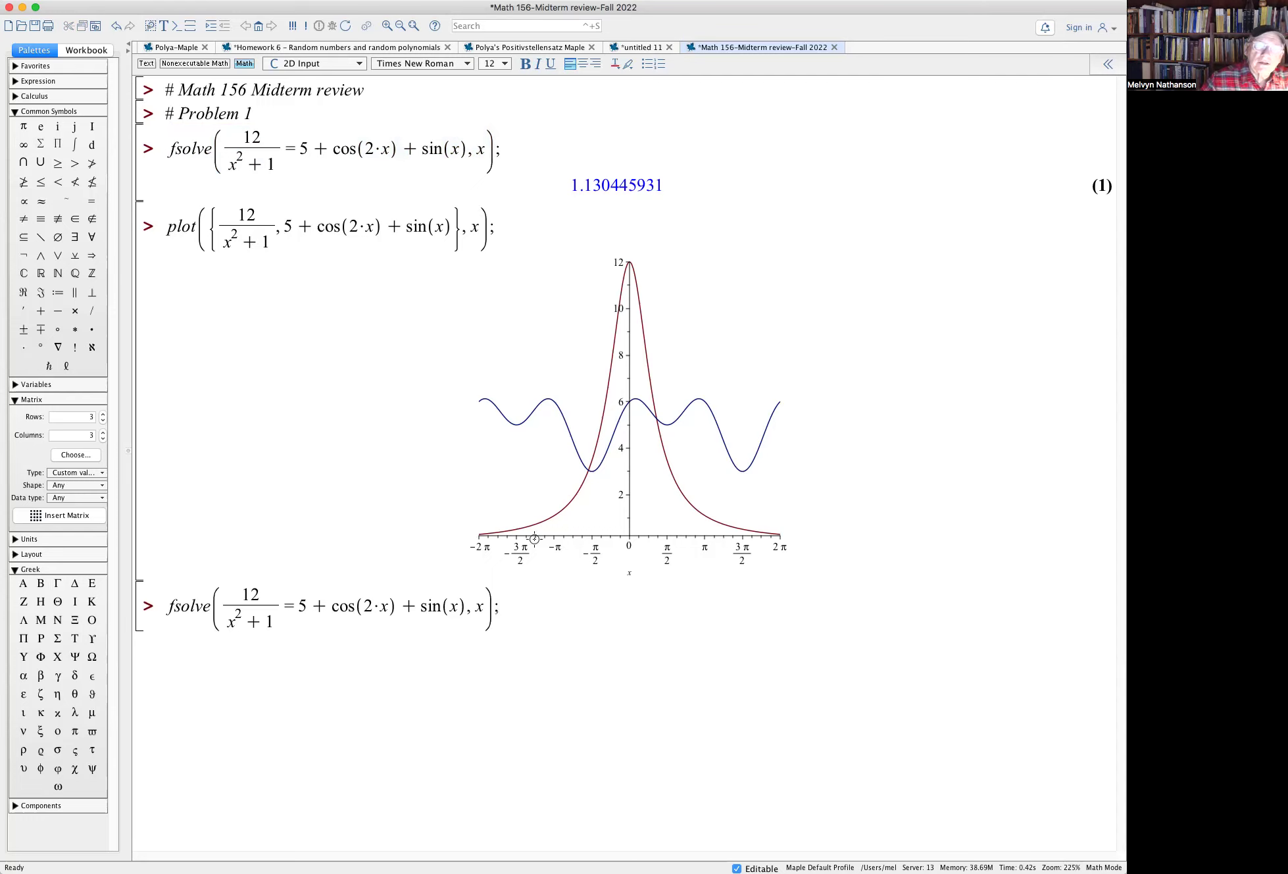
double_click(483, 605)
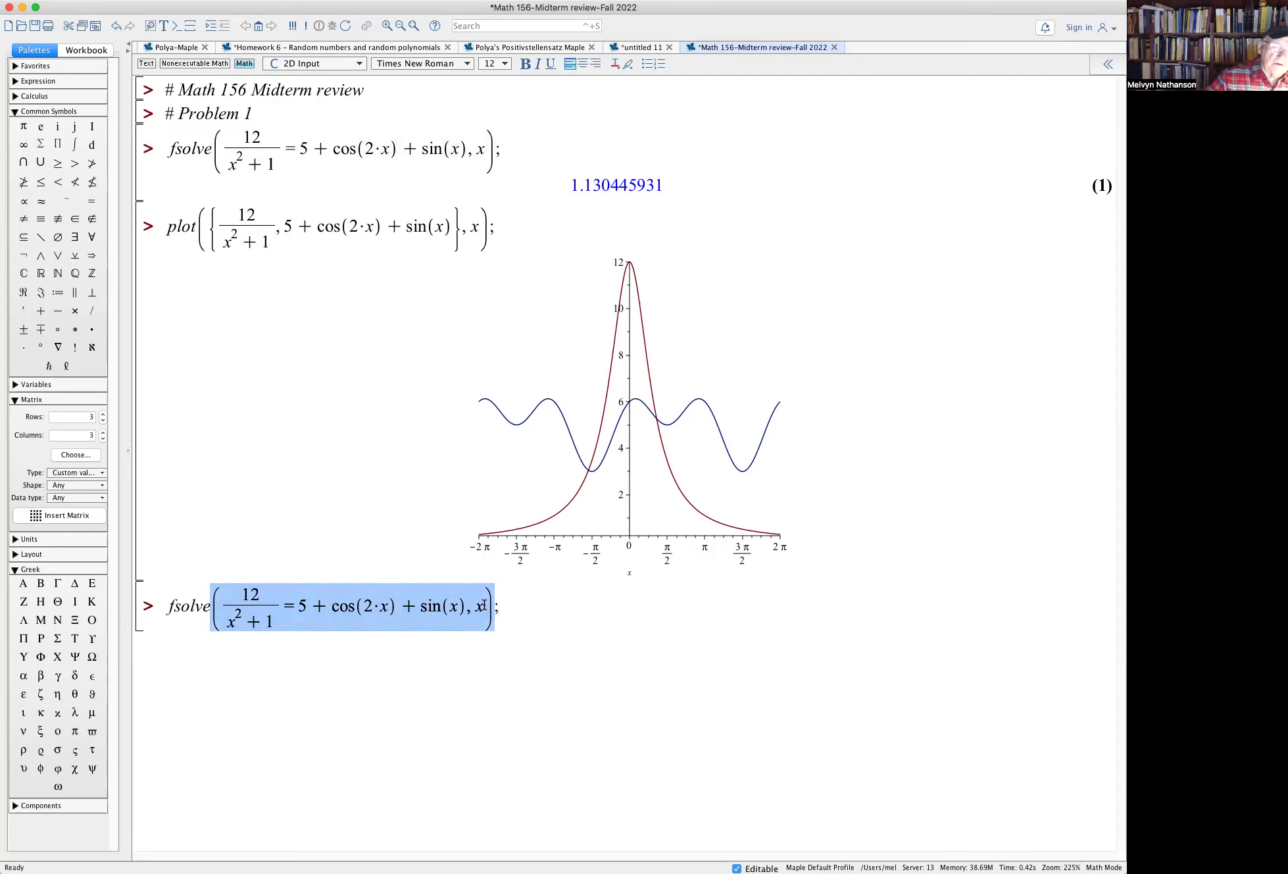
click(483, 604)
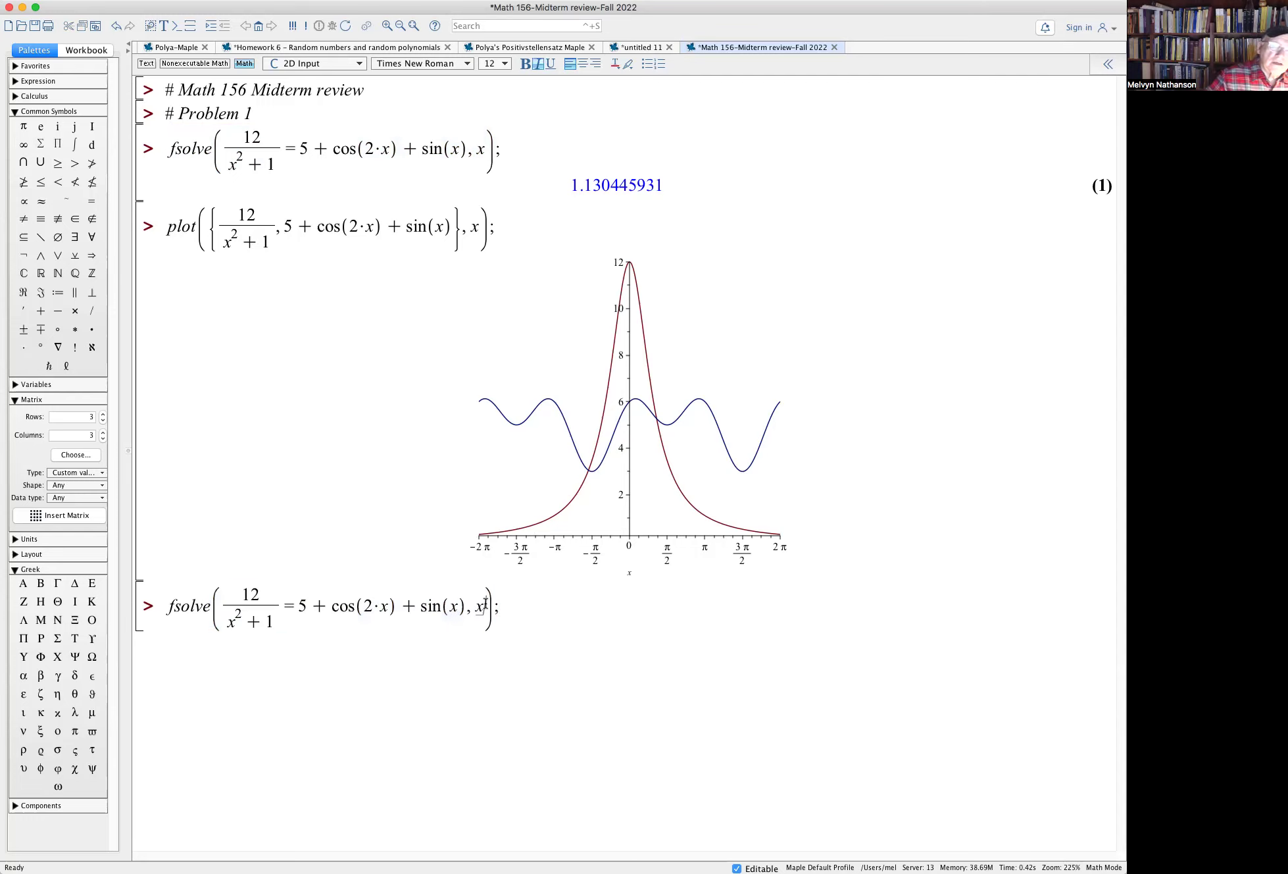
text(=-3 ..)
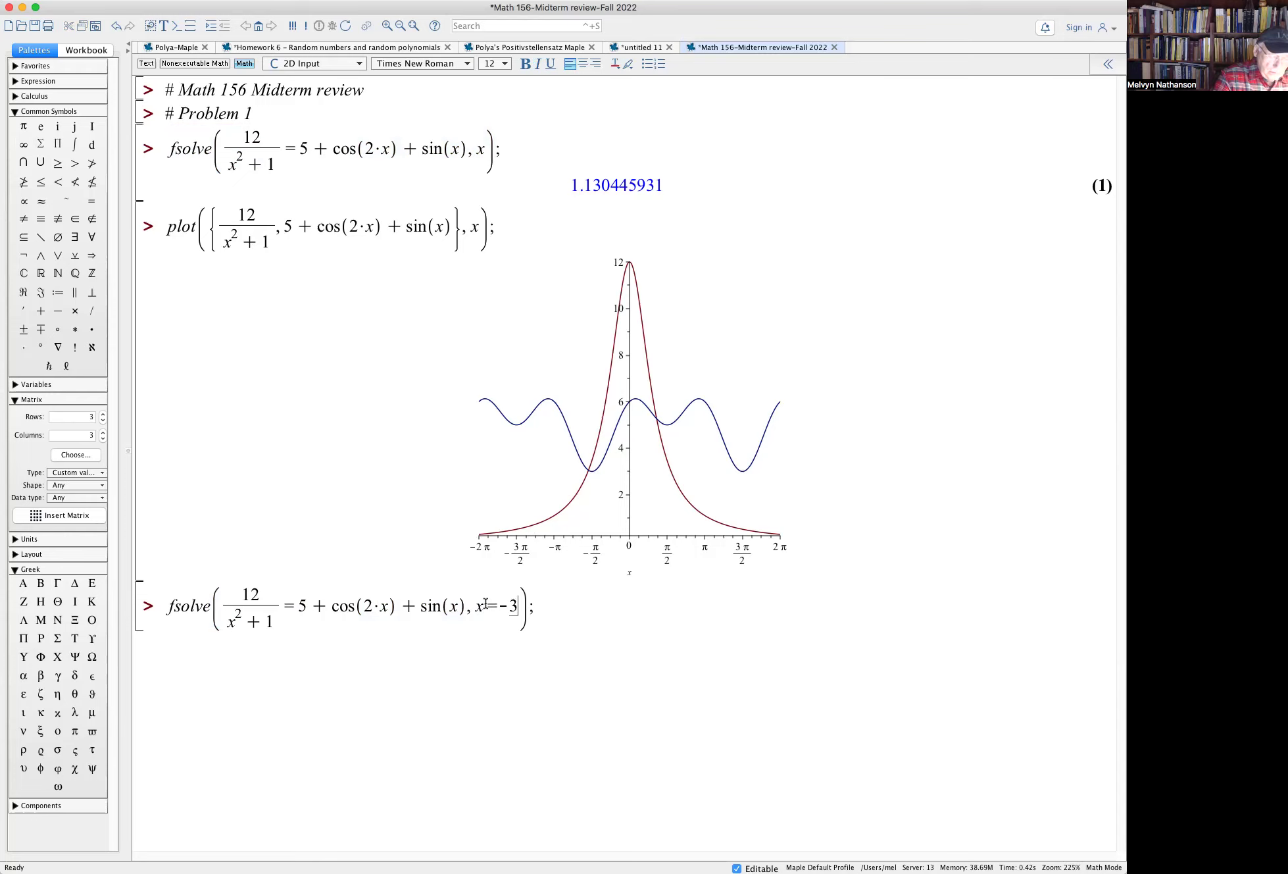
text(0)
key(Return)
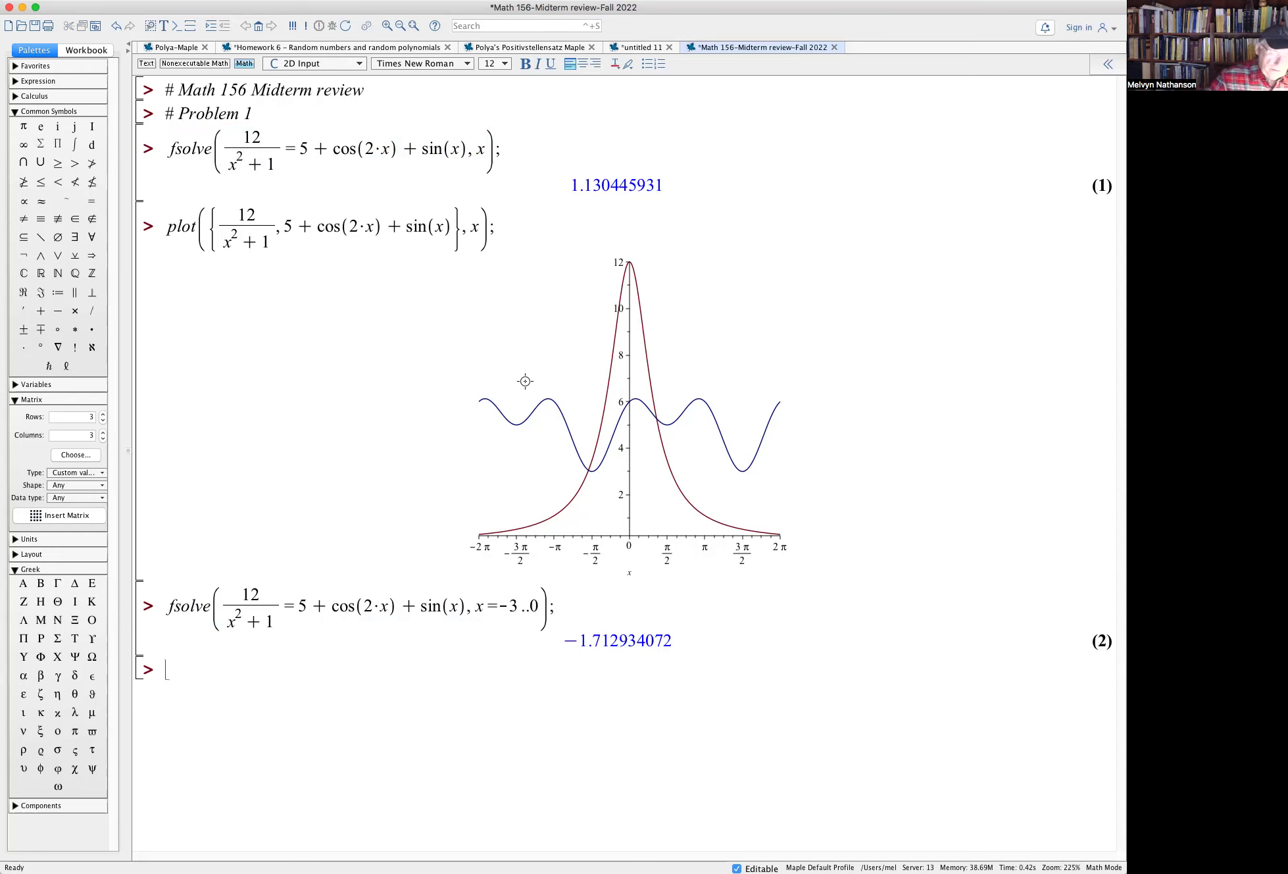
key(Return)
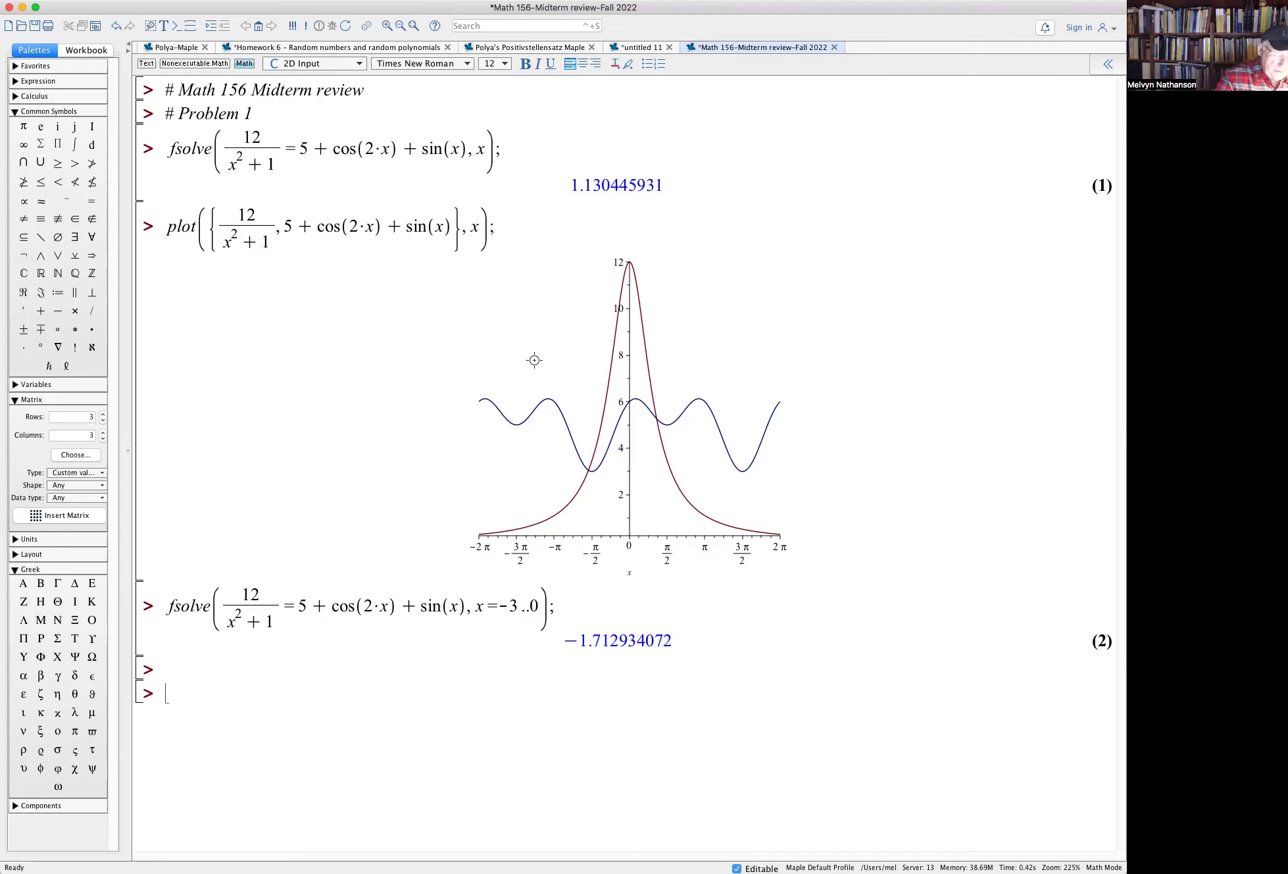
text(# P)
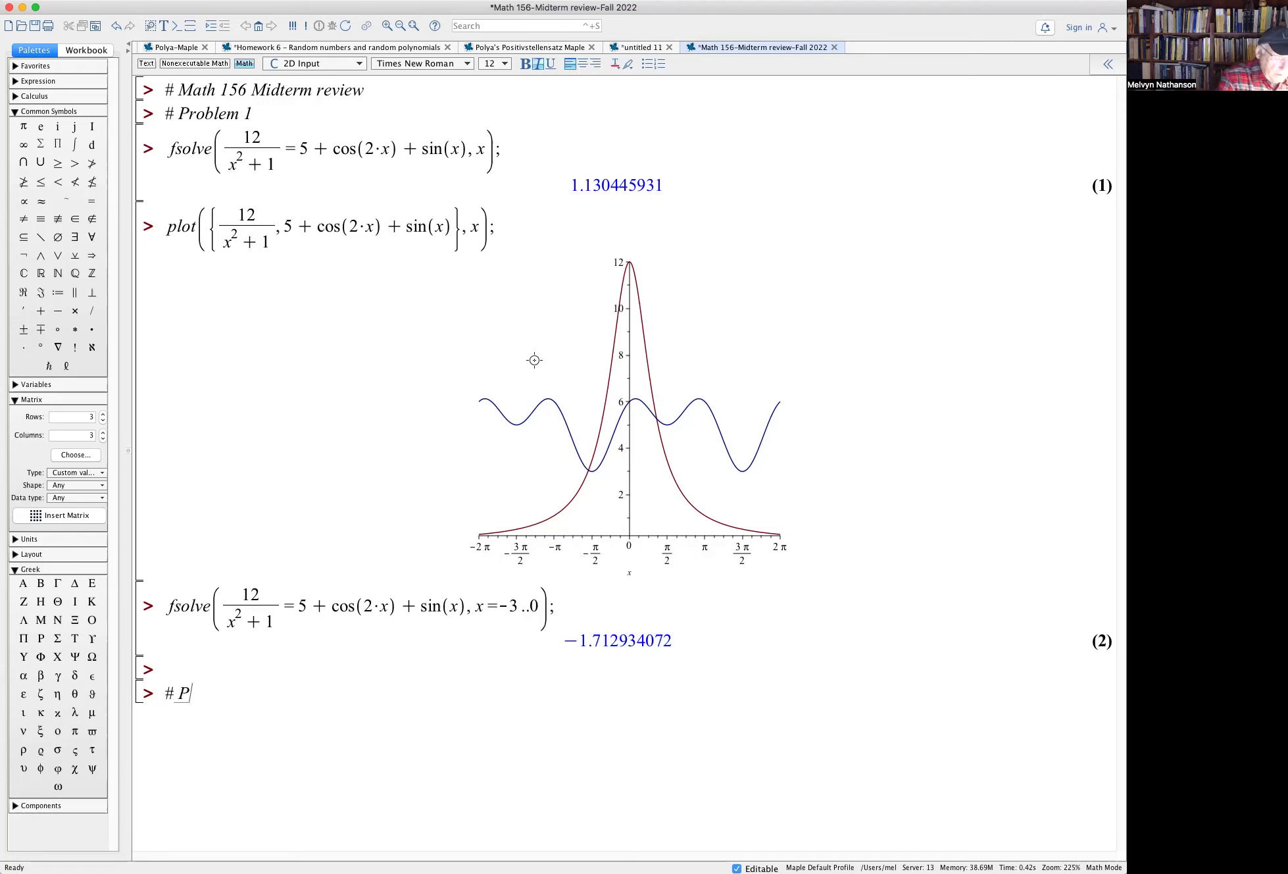
text(roblem 2)
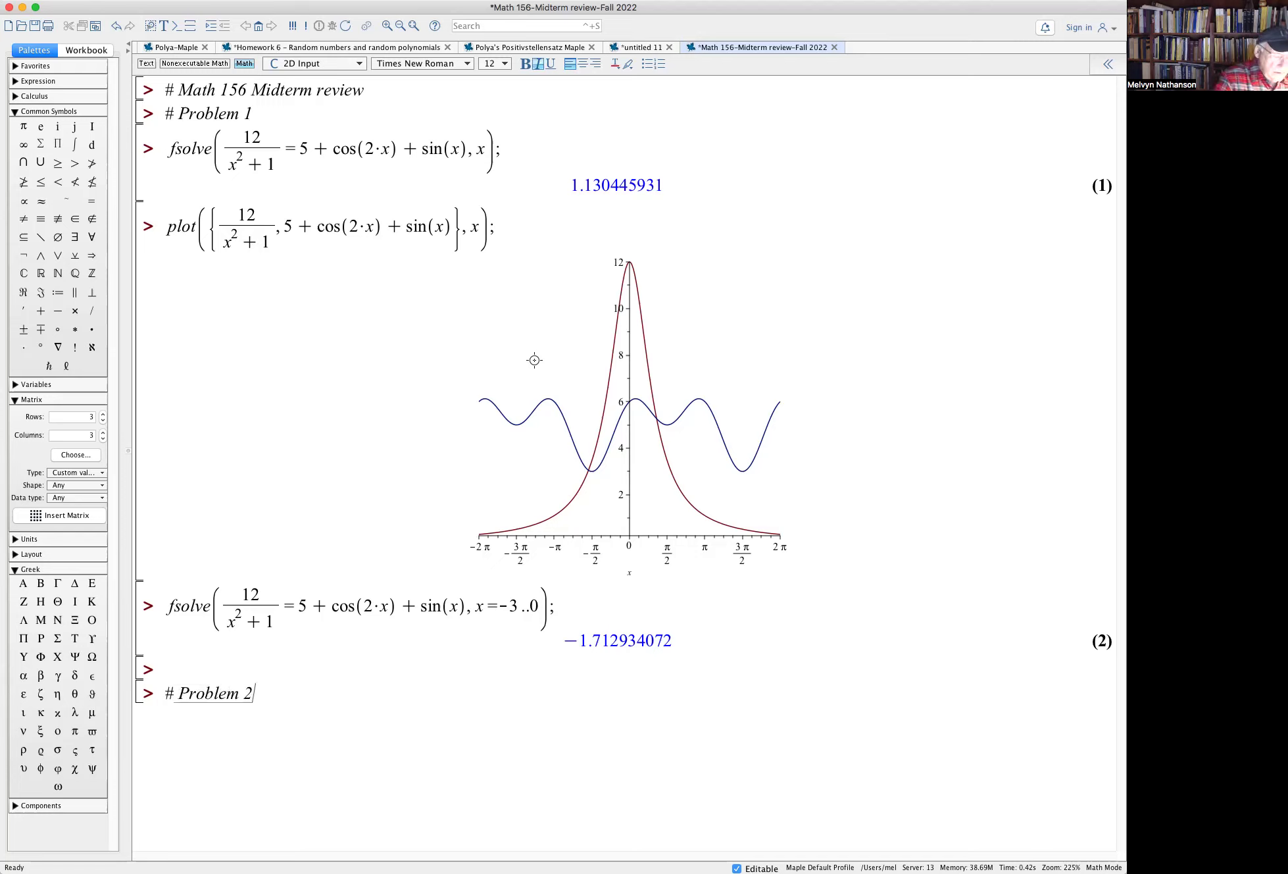
Complete the '# Problem 2' heading so a fresh input line follows it
key(Return)
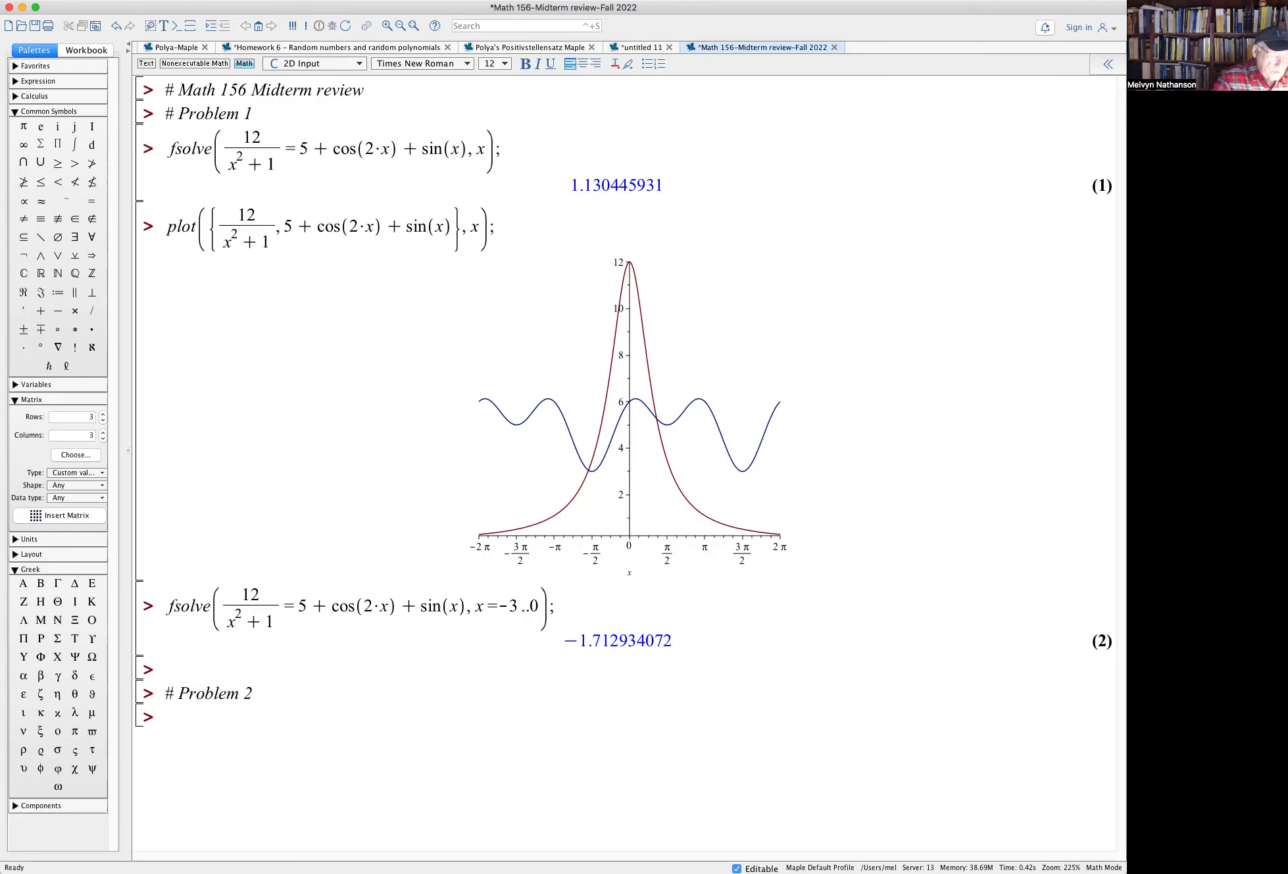
Load with(plots) and implicitplot 2x−9y=7 and 3x+8y=−5 over x, y = −10..10
text(with(plots) )
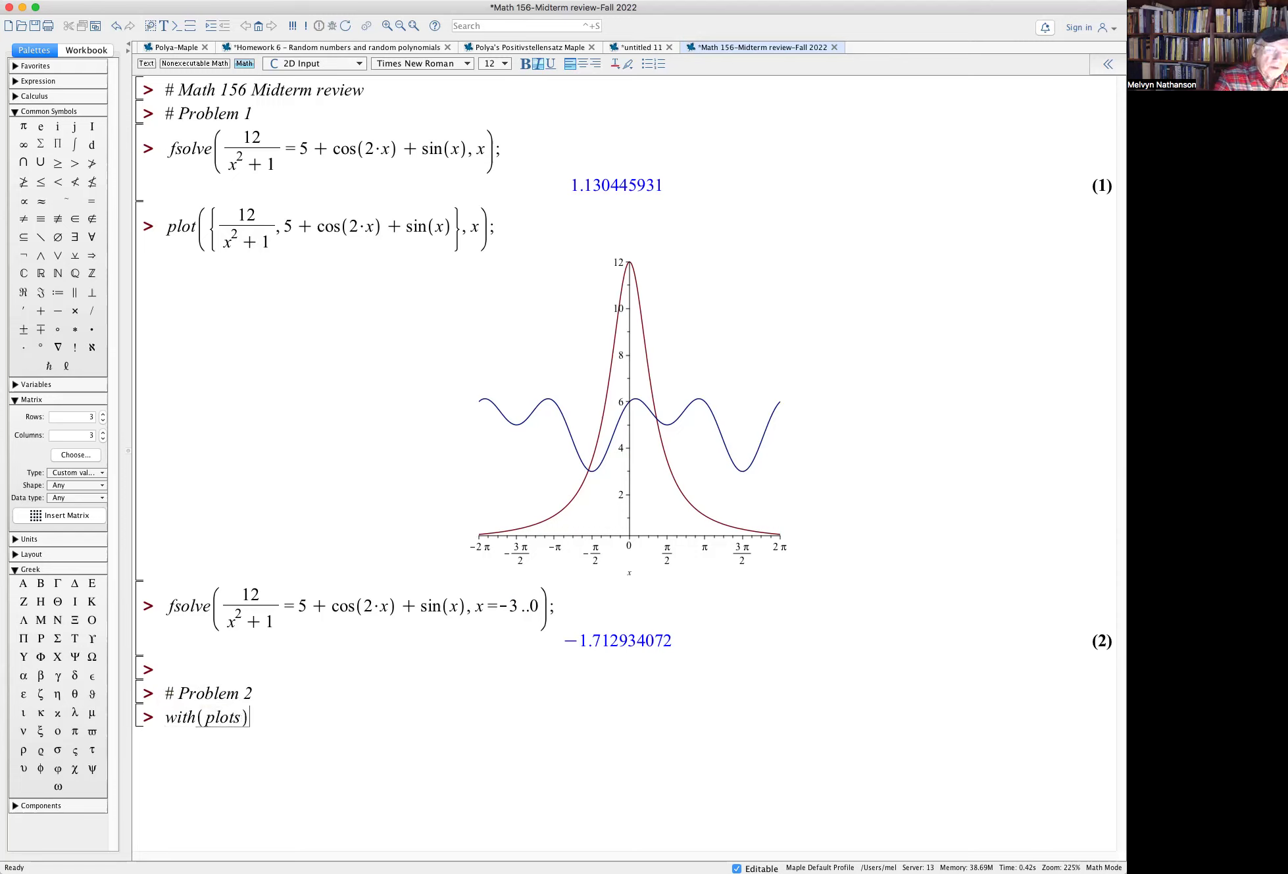
text(:)
key(Return)
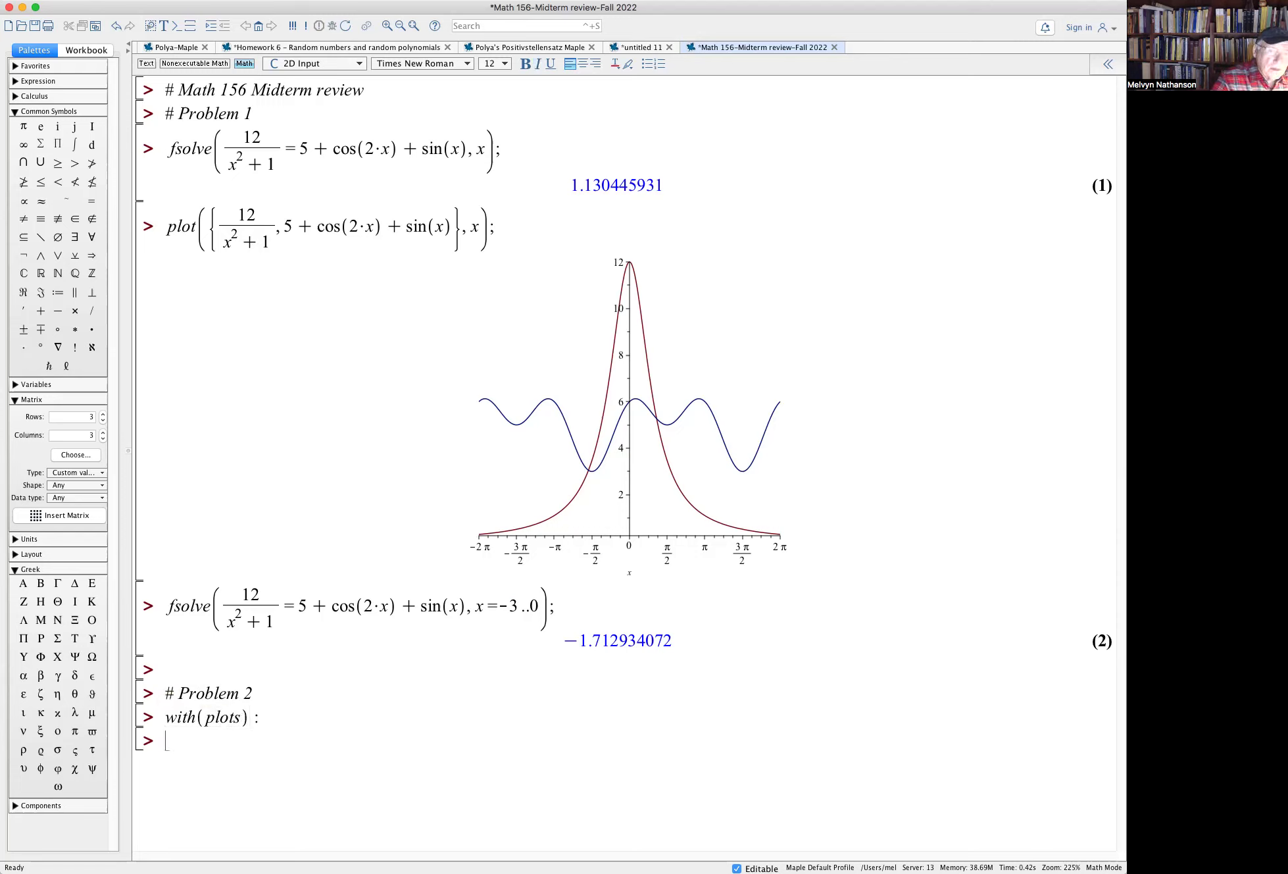
text(impli)
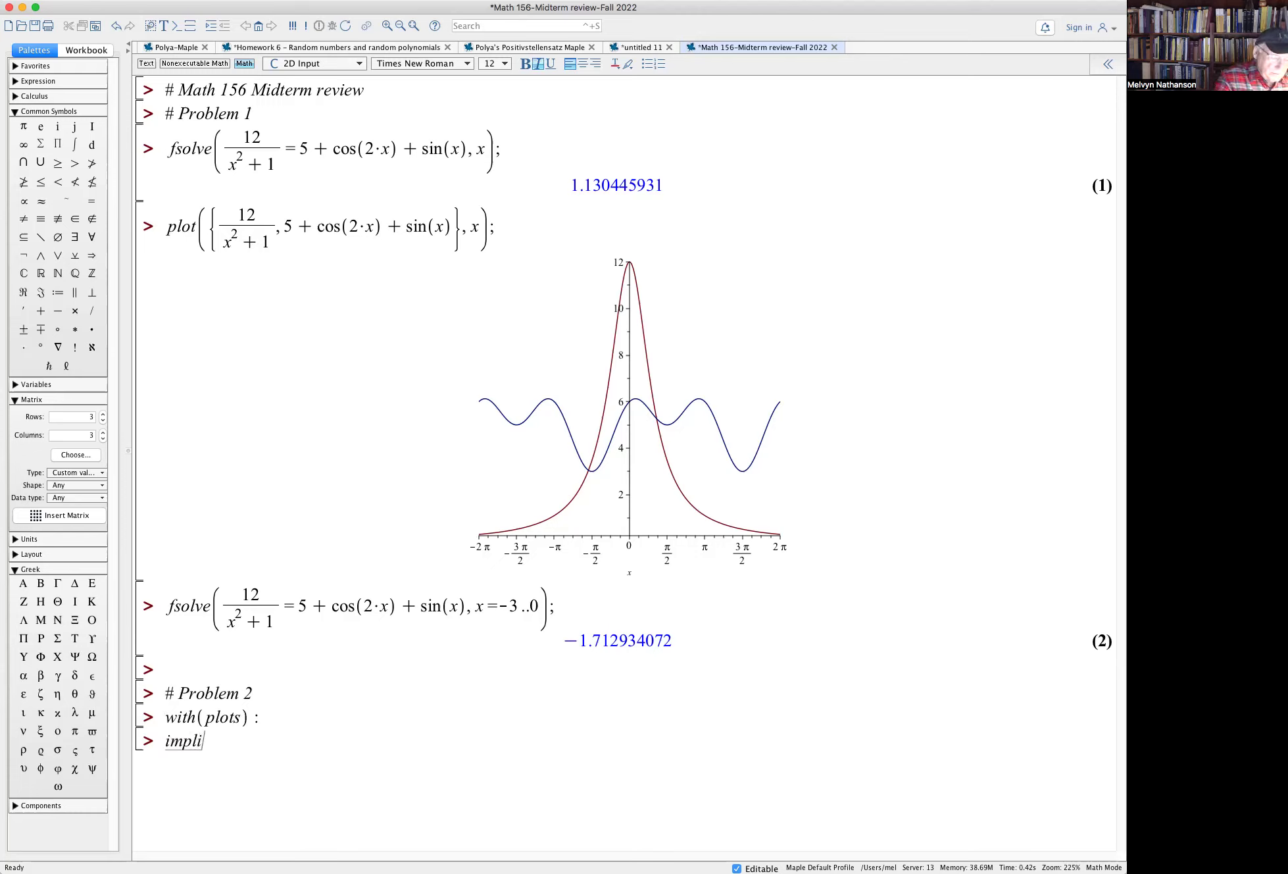
text(citplot()
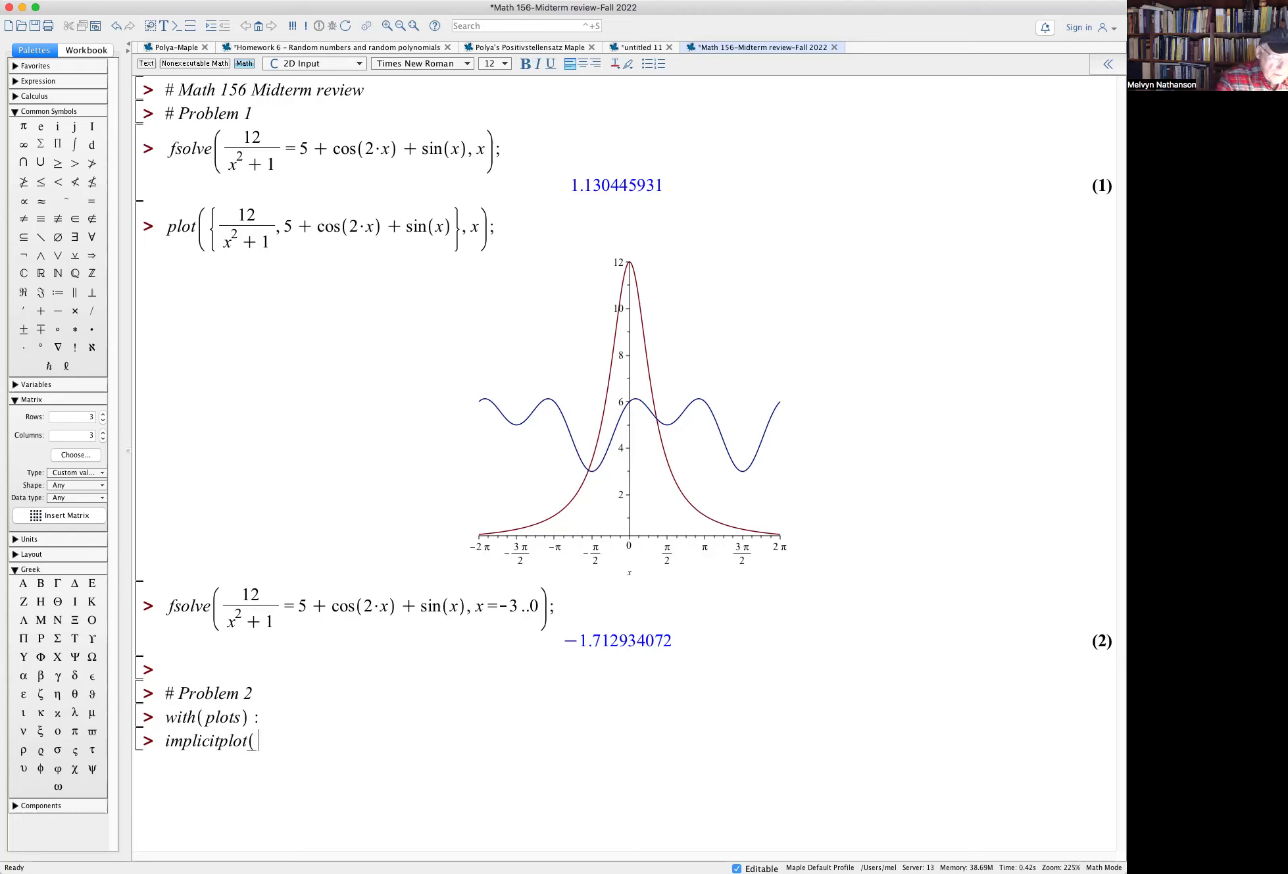
text({)
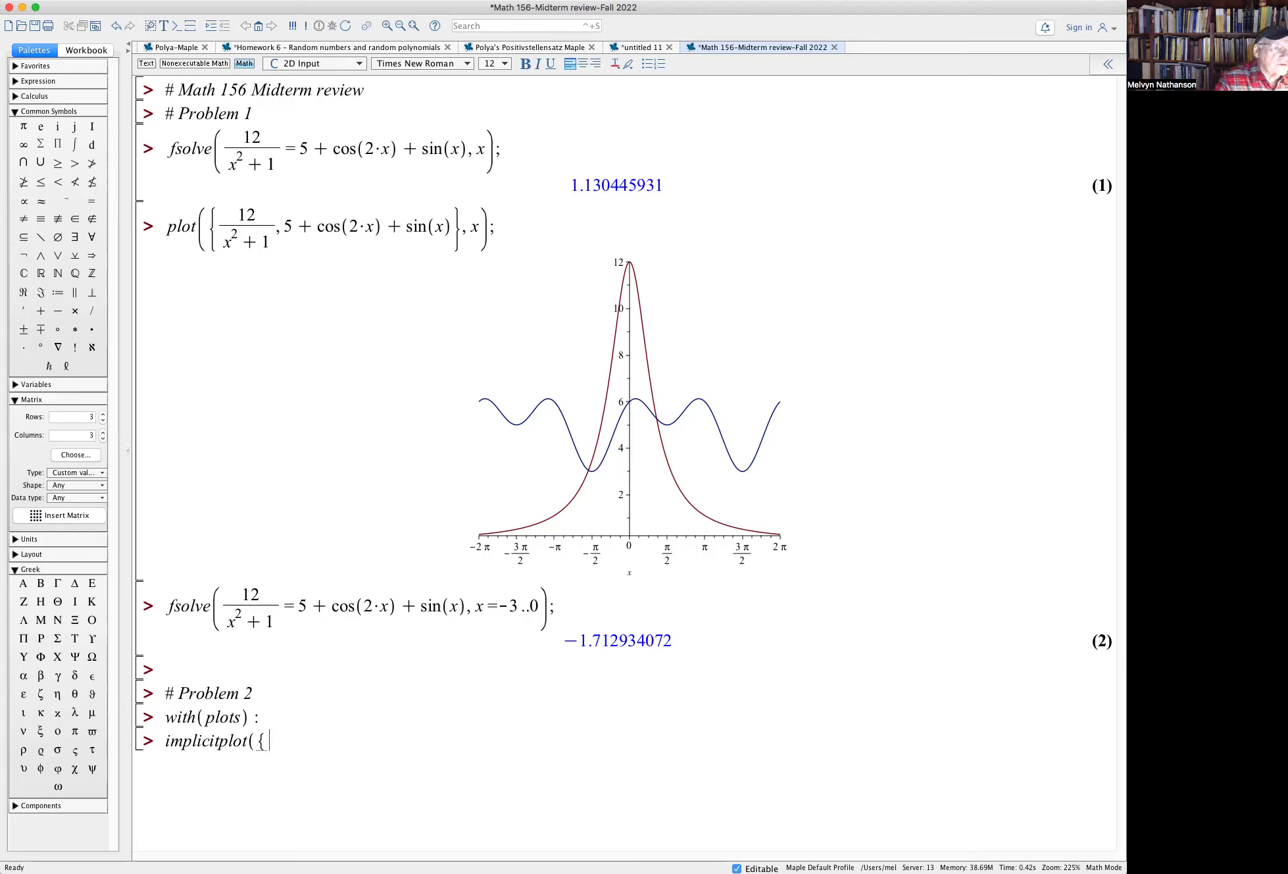
text(2*x)
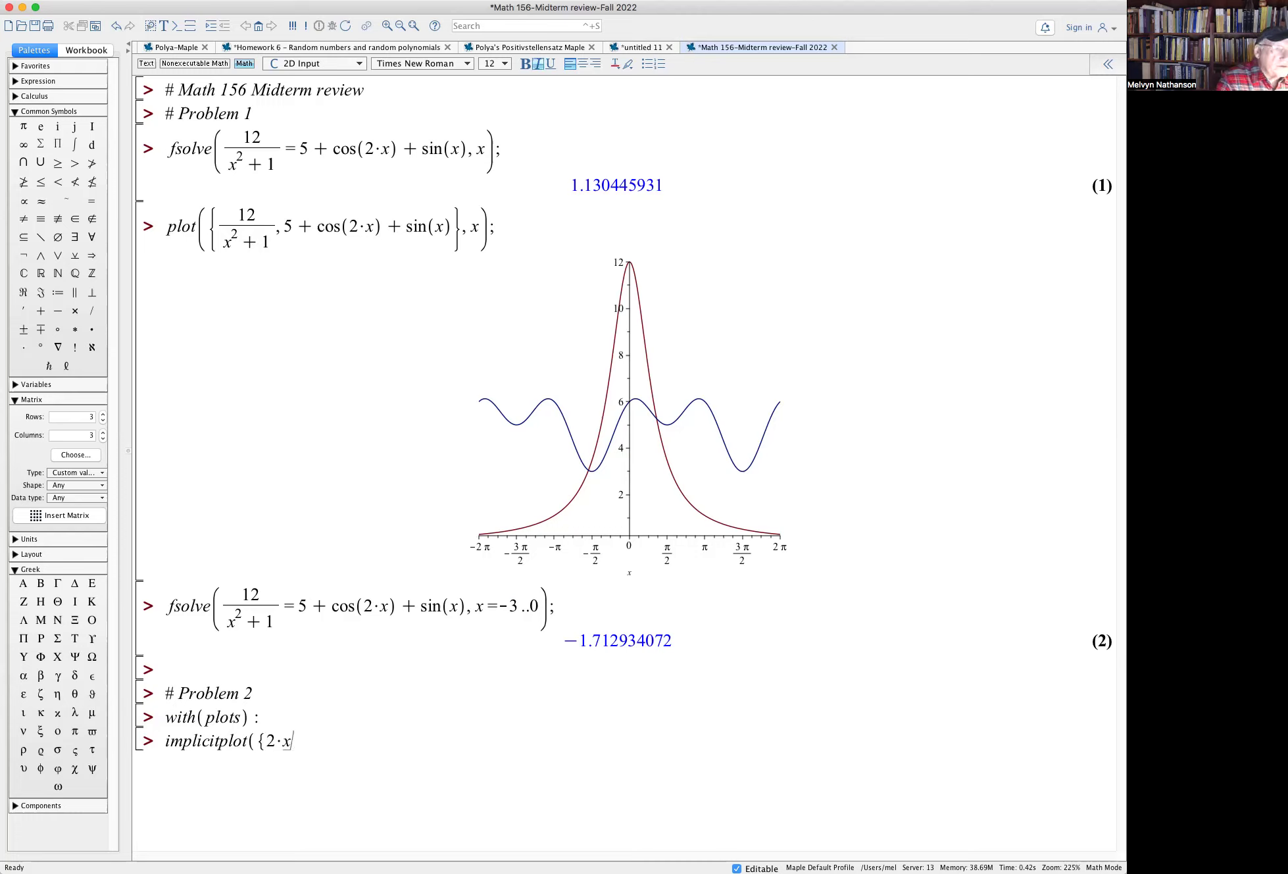
text(-9*y)
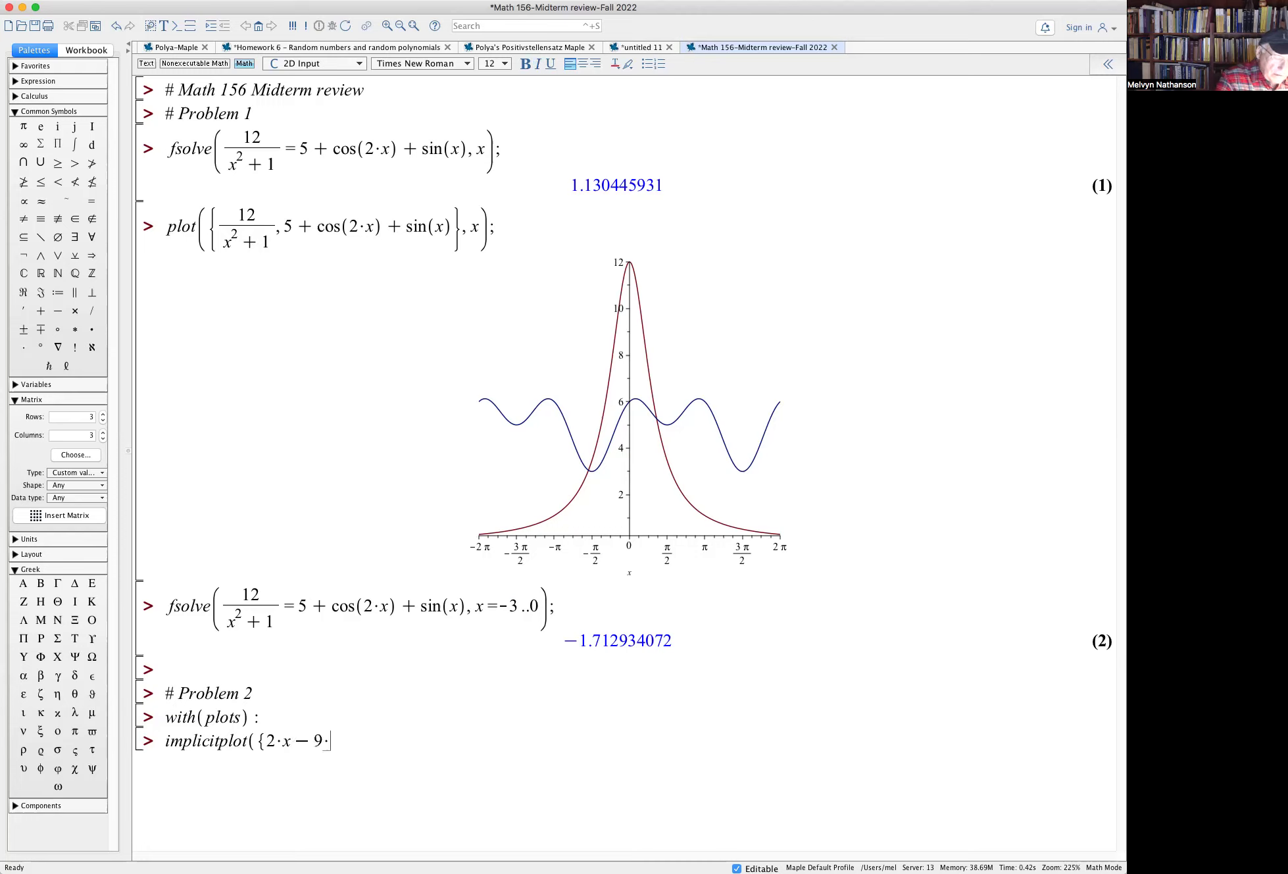
text(=7)
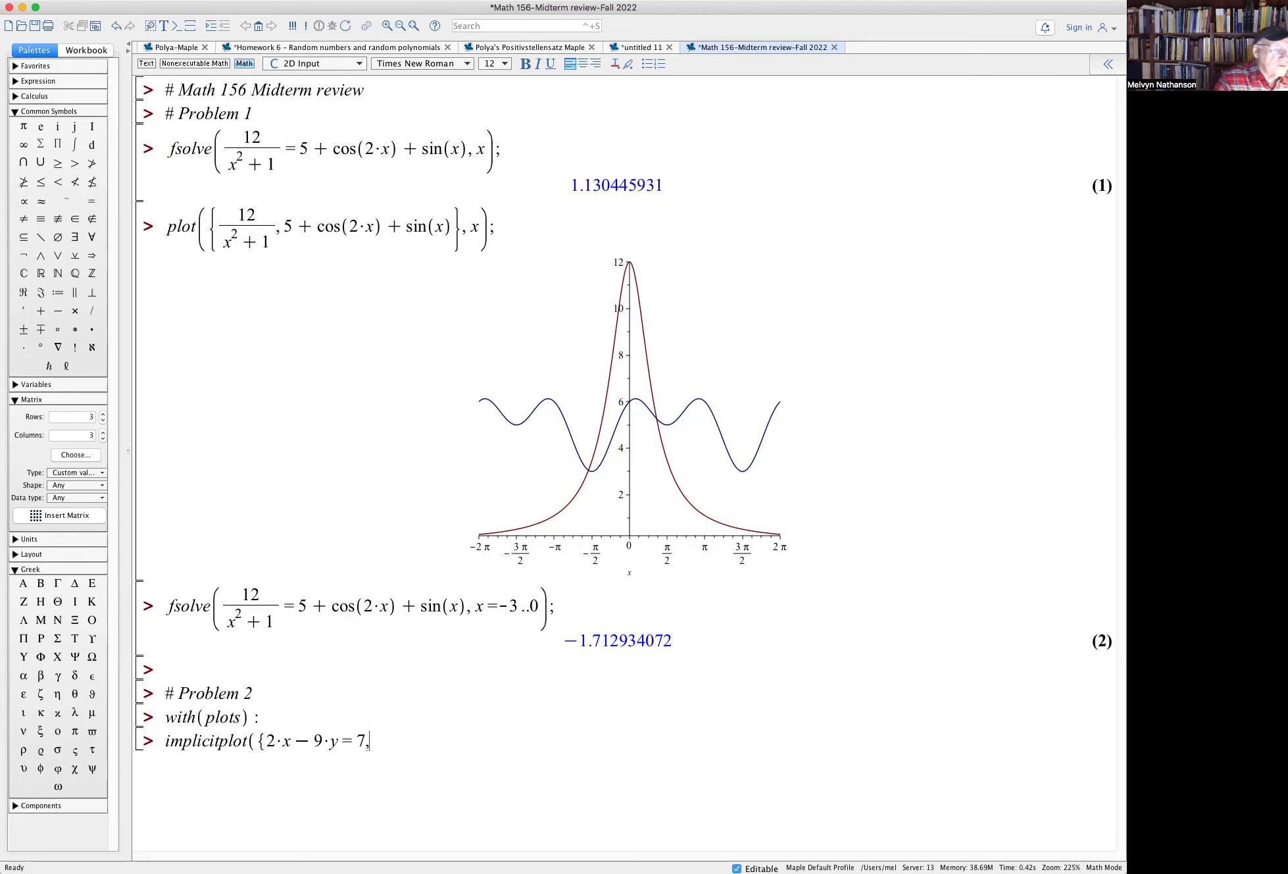
text(,3)
text(*)
text(x)
text(+8*y)
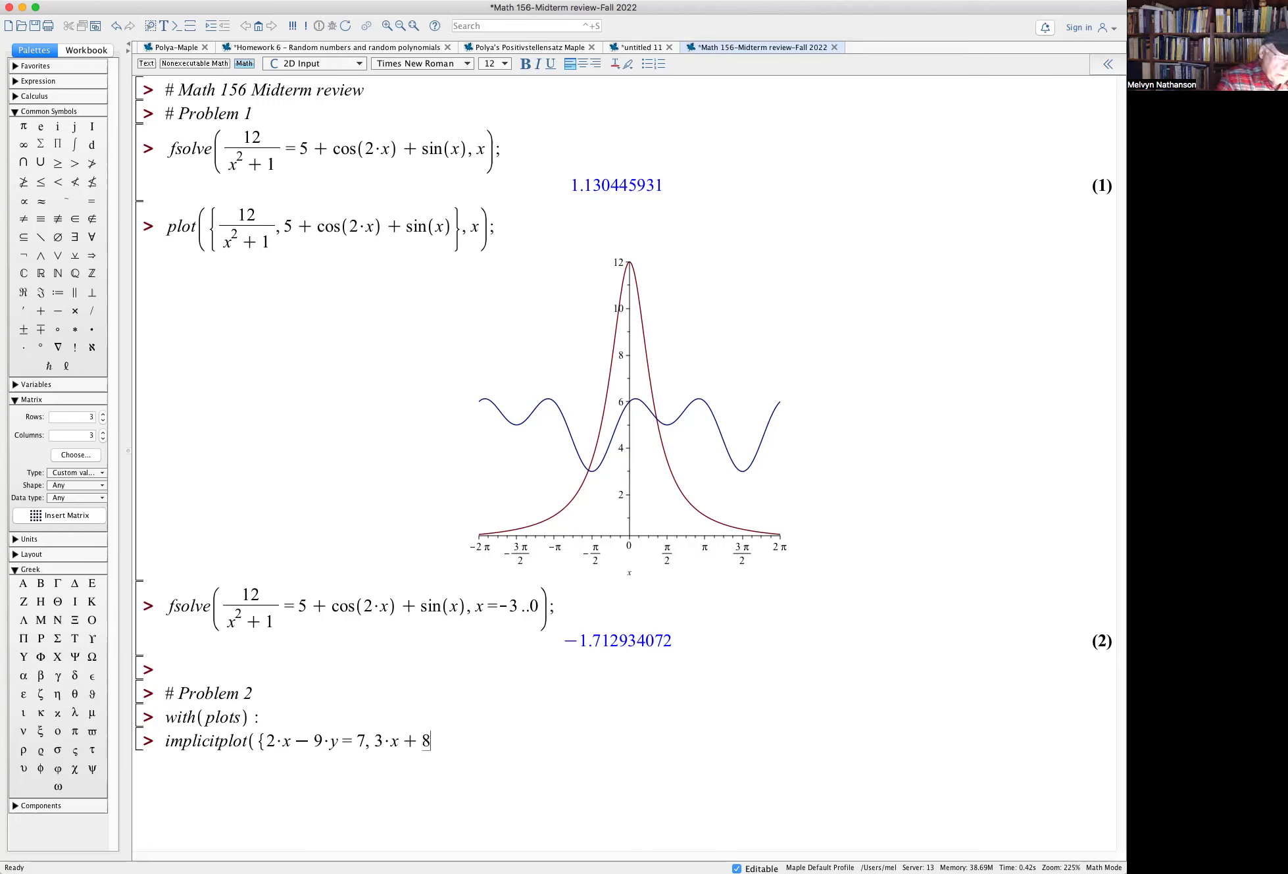
text(=-5)
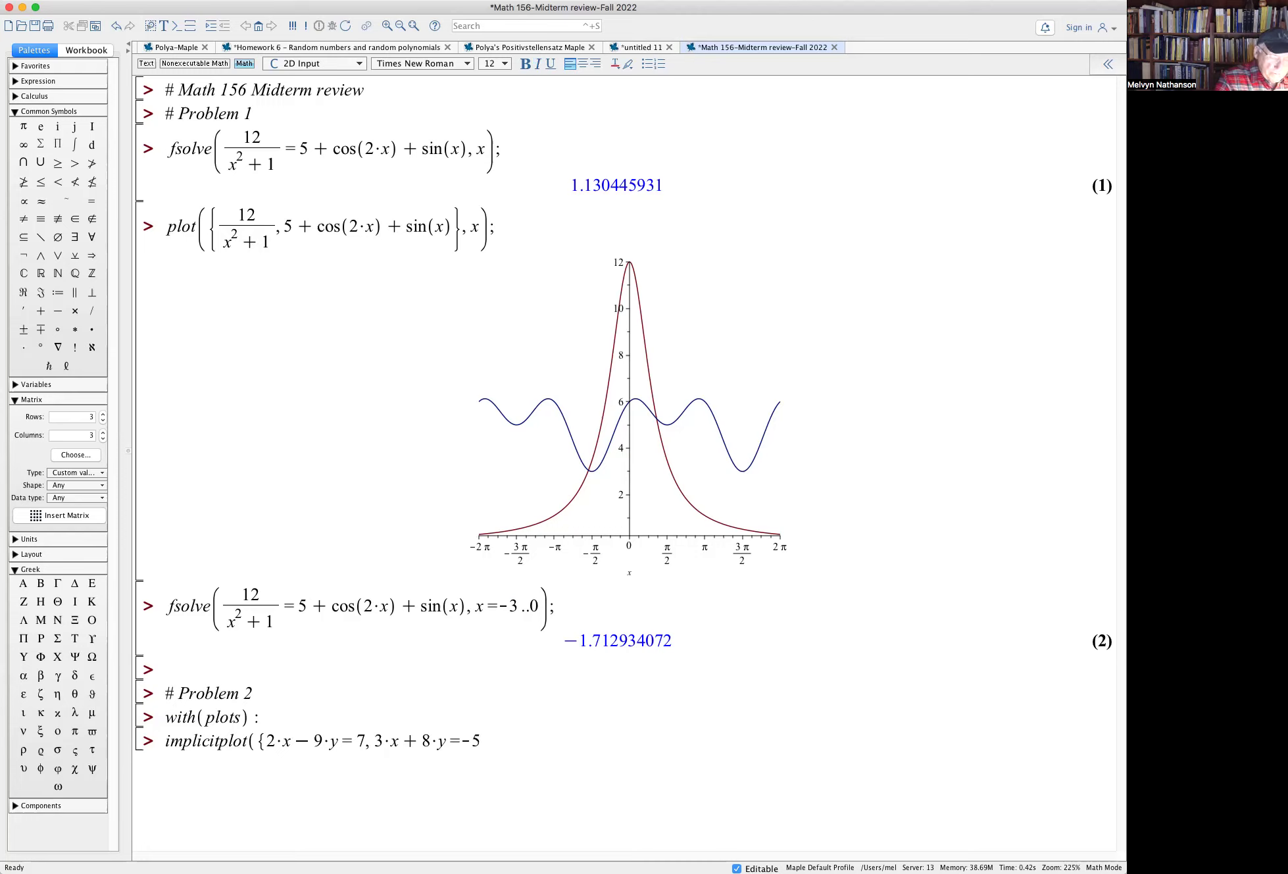
text(},)
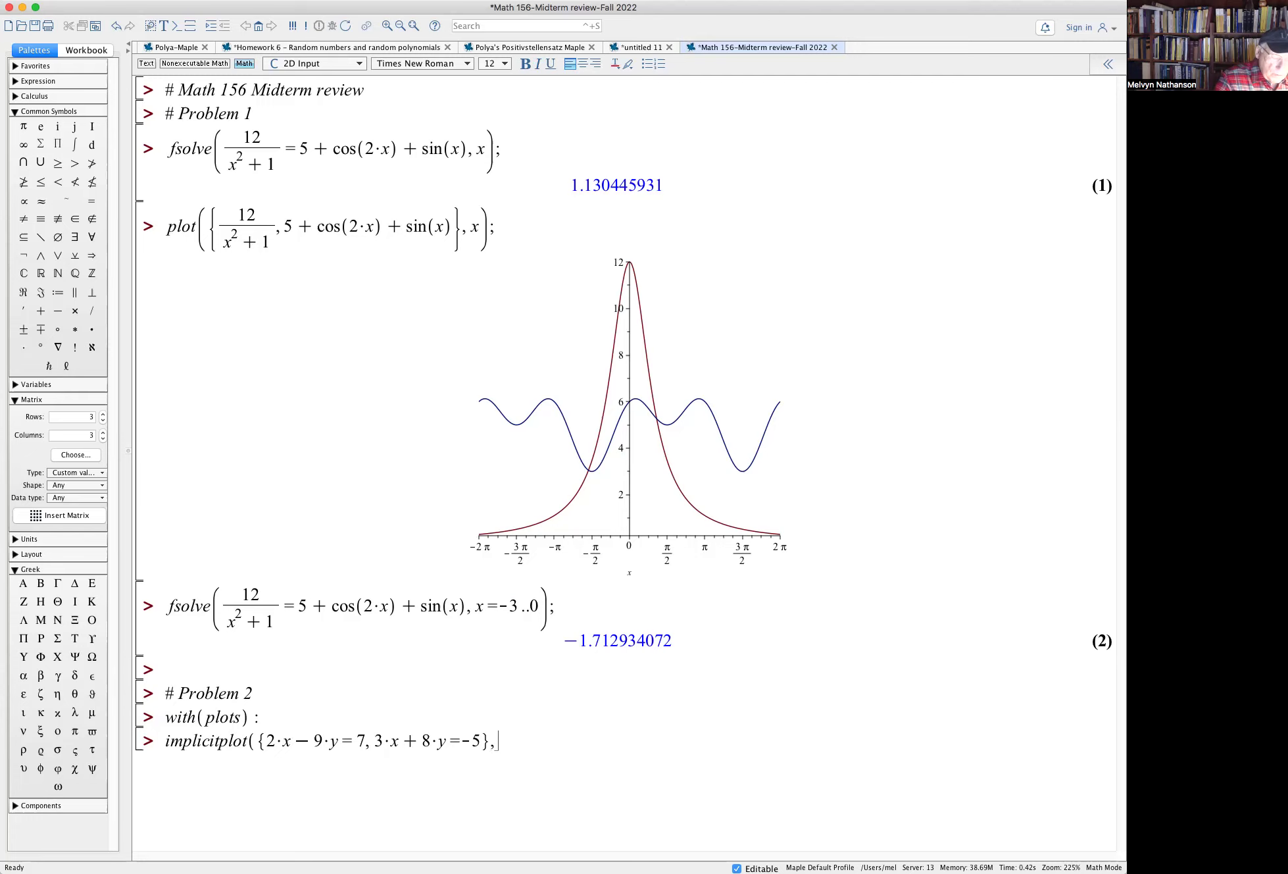
text(x=-10..10)
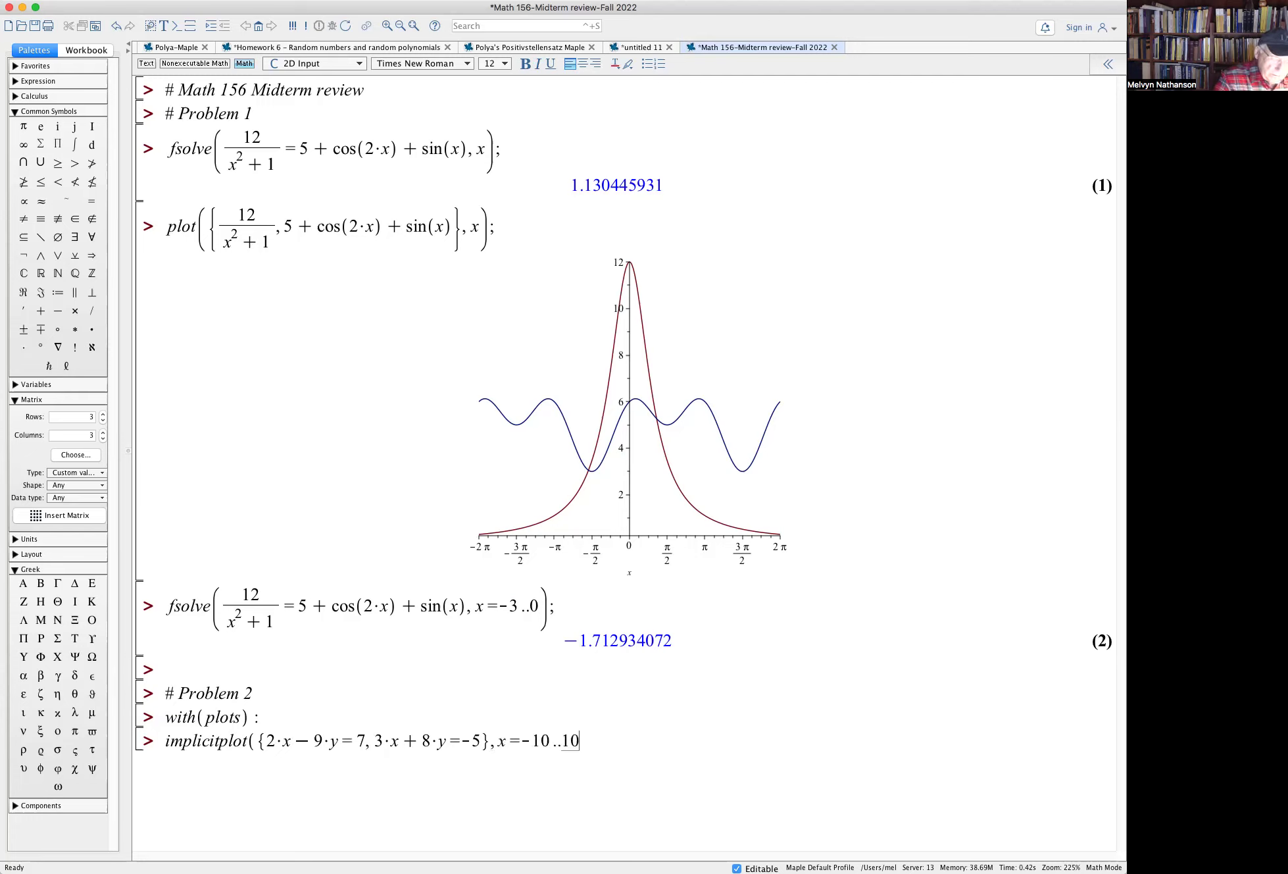
text(,y=-10..10 ..10);)
key(Return)
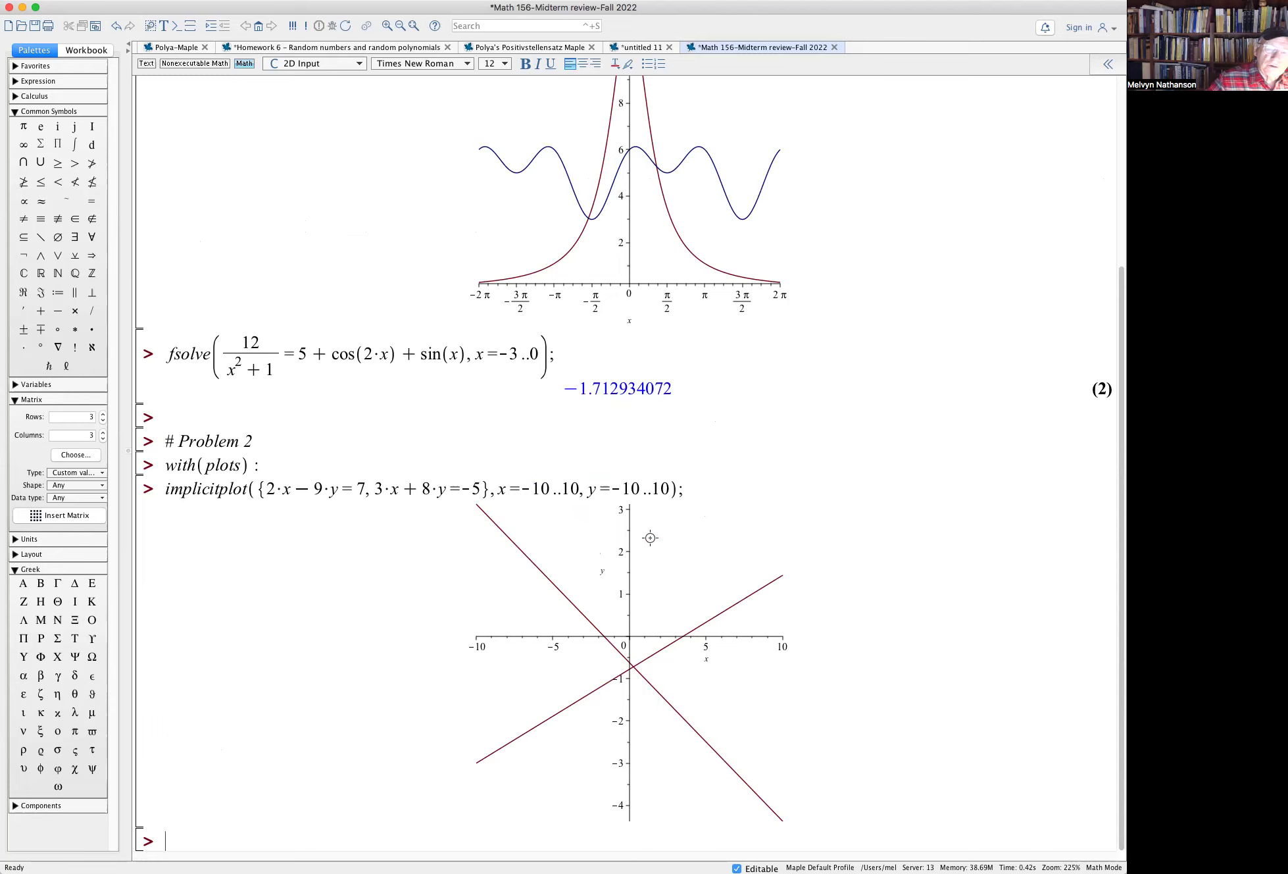
Switch the implicit plot to Constrained scaling, then select the equation set for reuse
right_click(671, 558)
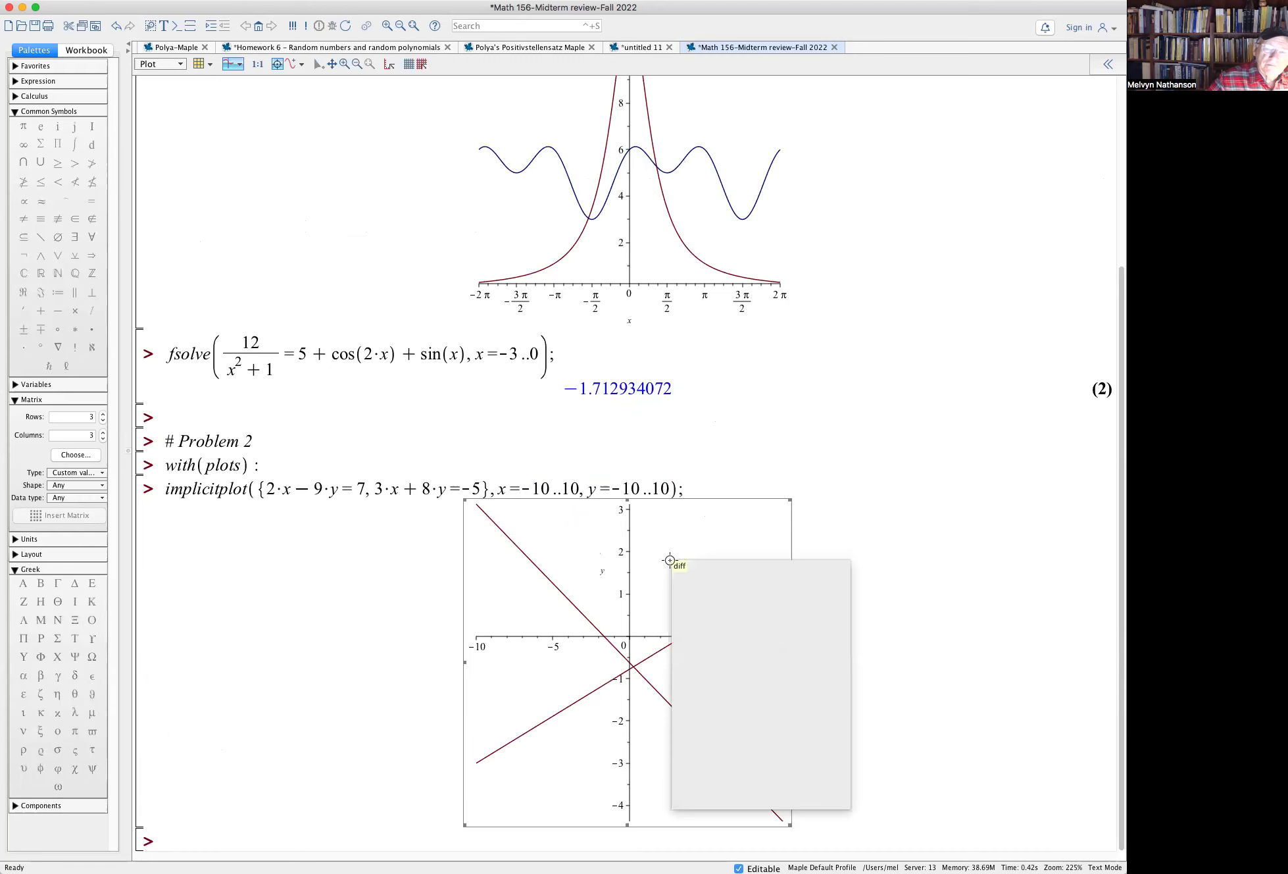
click(722, 734)
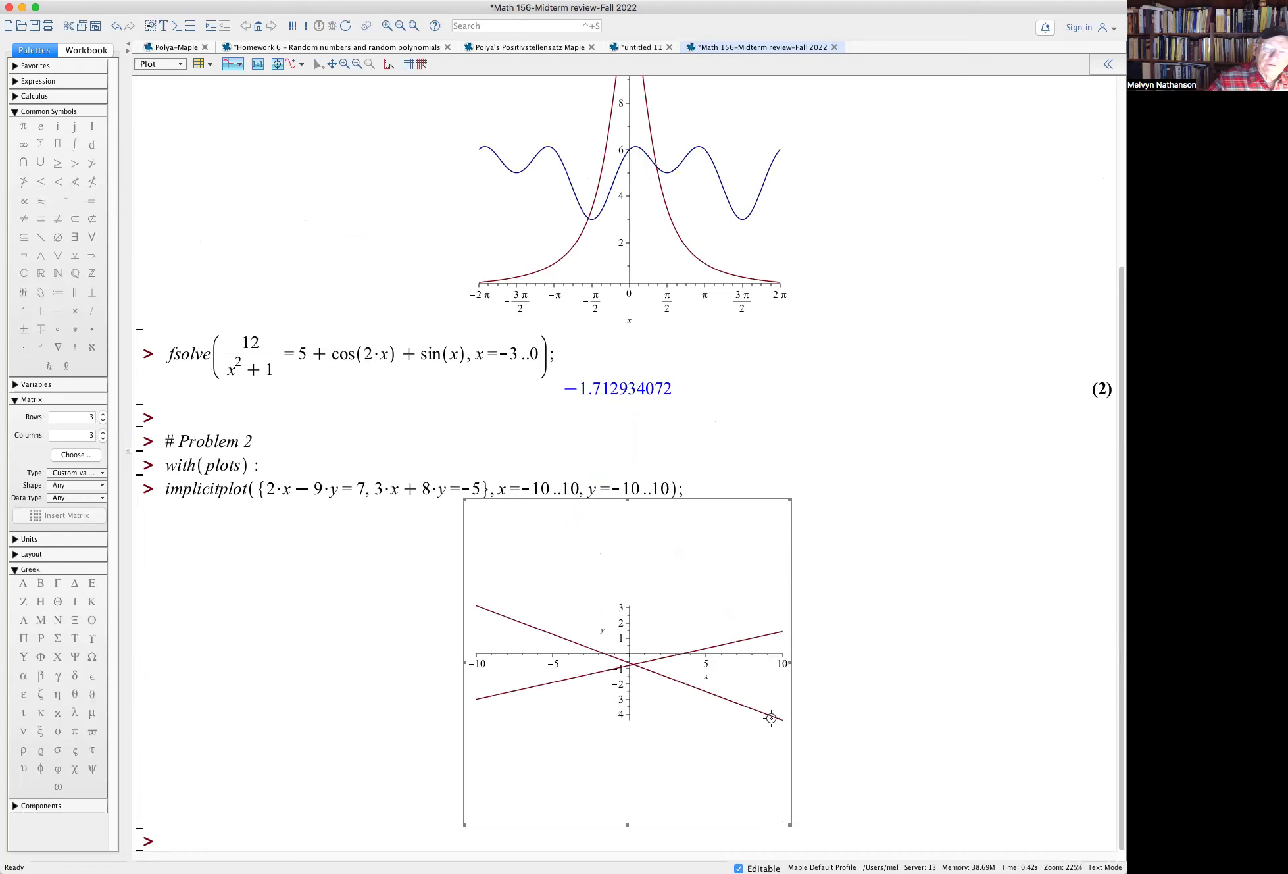
click(742, 556)
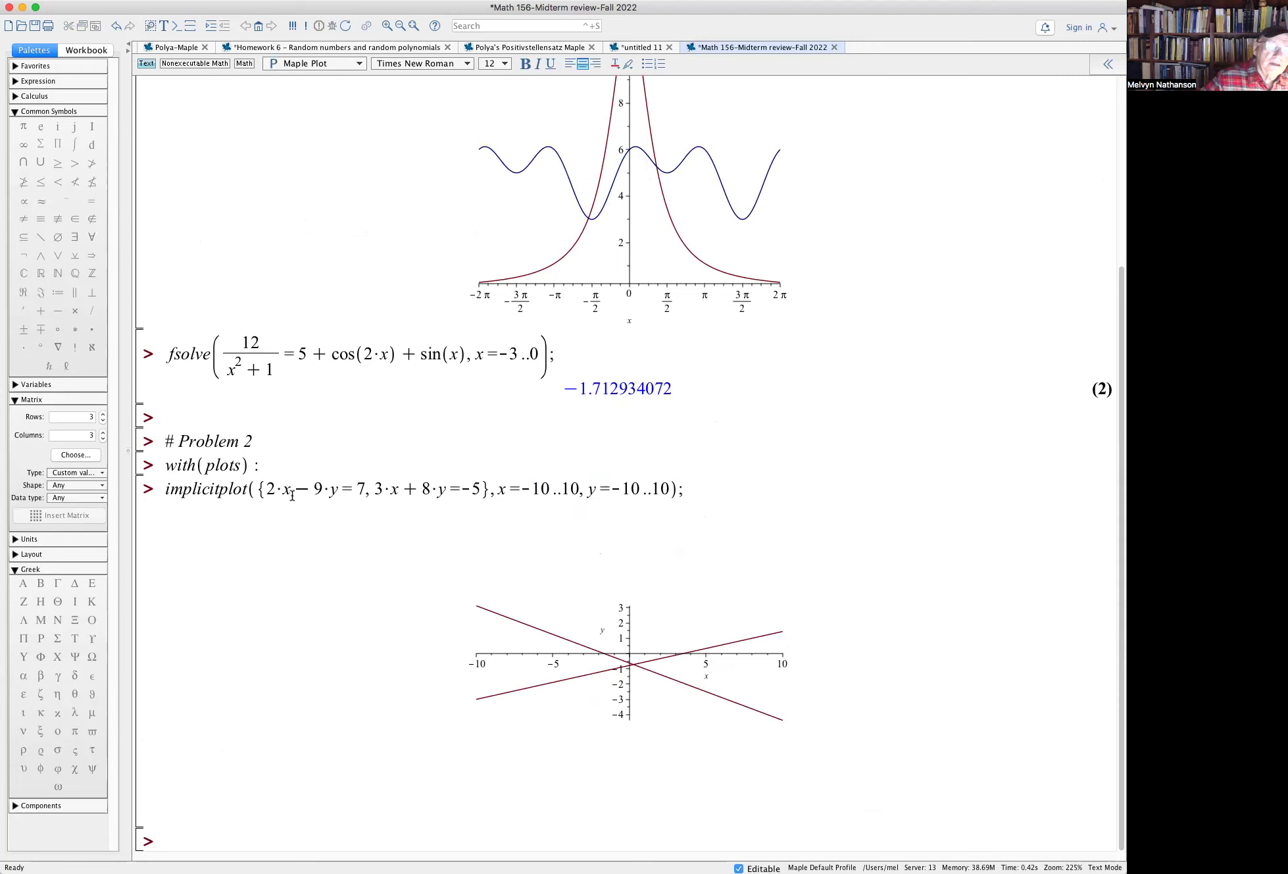
drag(266, 488, 485, 487)
key(ctrl+c)
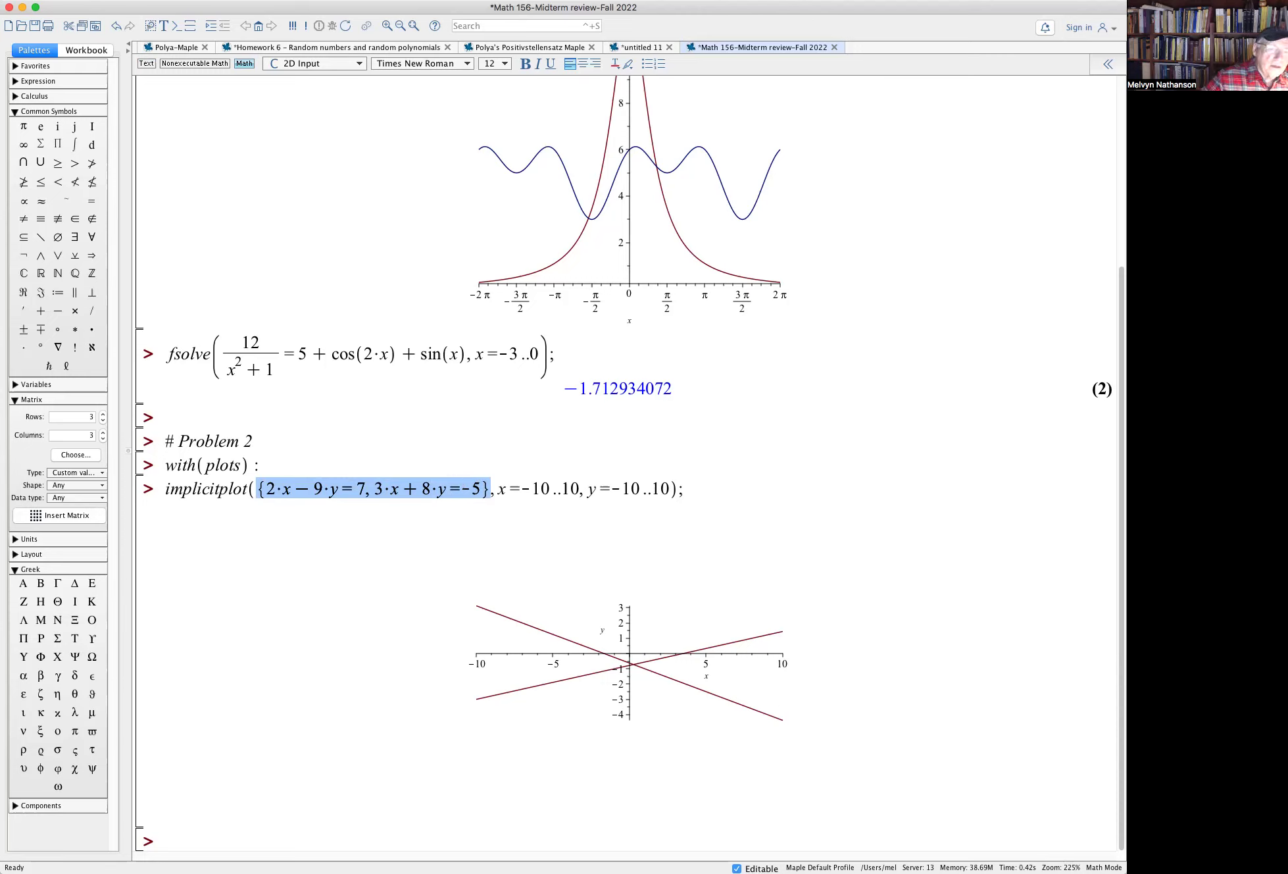
Solve the system with solve({...}, {x, y}), giving x = 11/43, y = −31/43
click(164, 841)
text(solve()
key(ctrl+v)
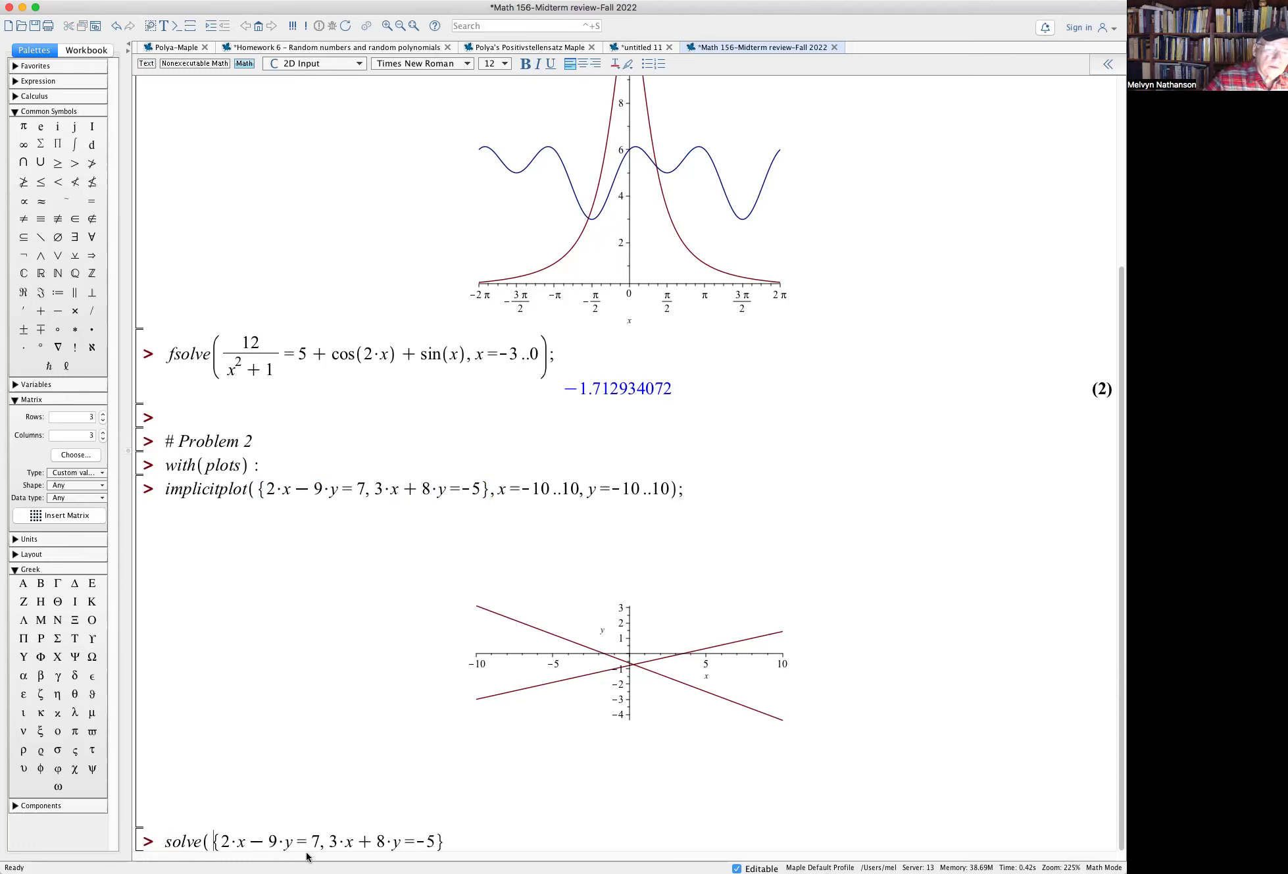
click(444, 841)
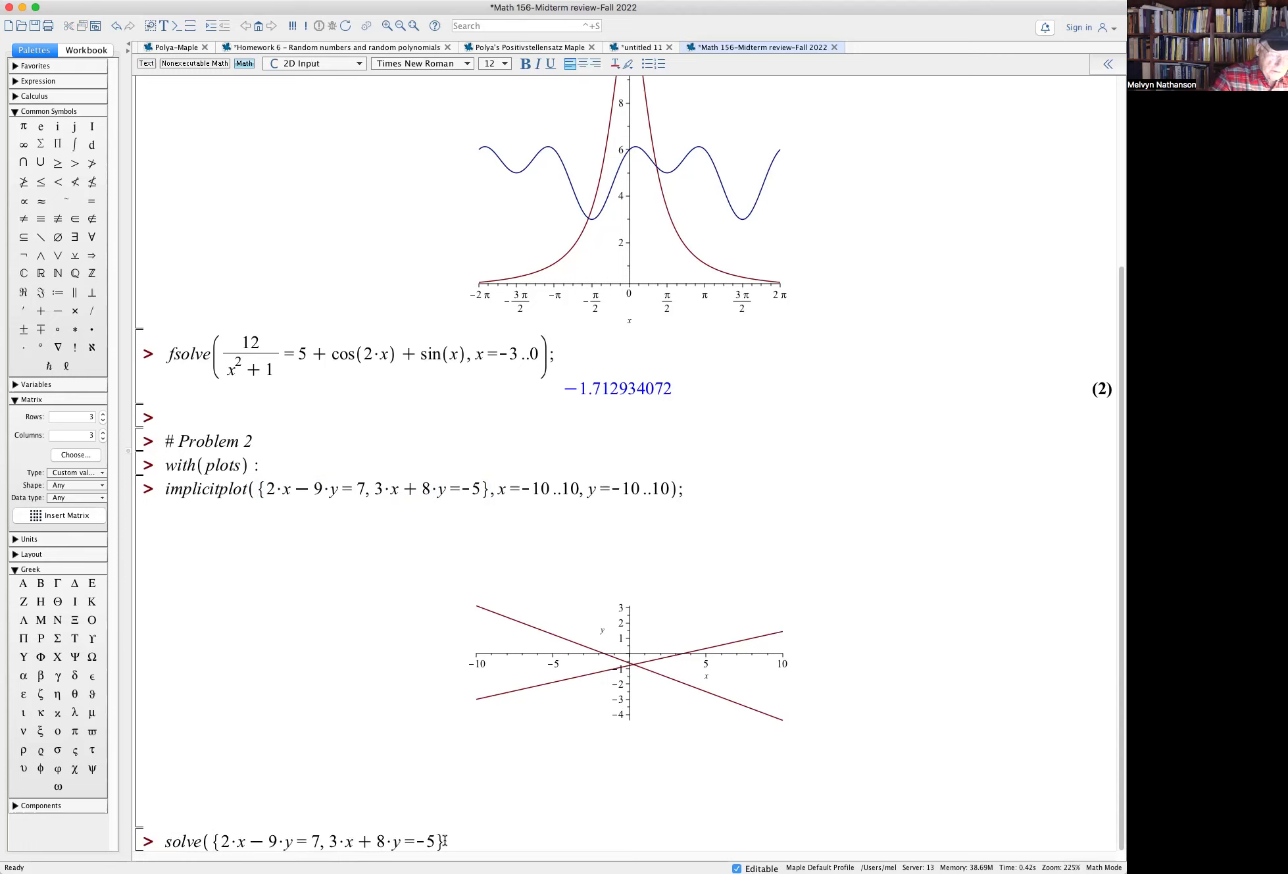
text(, {x, y)
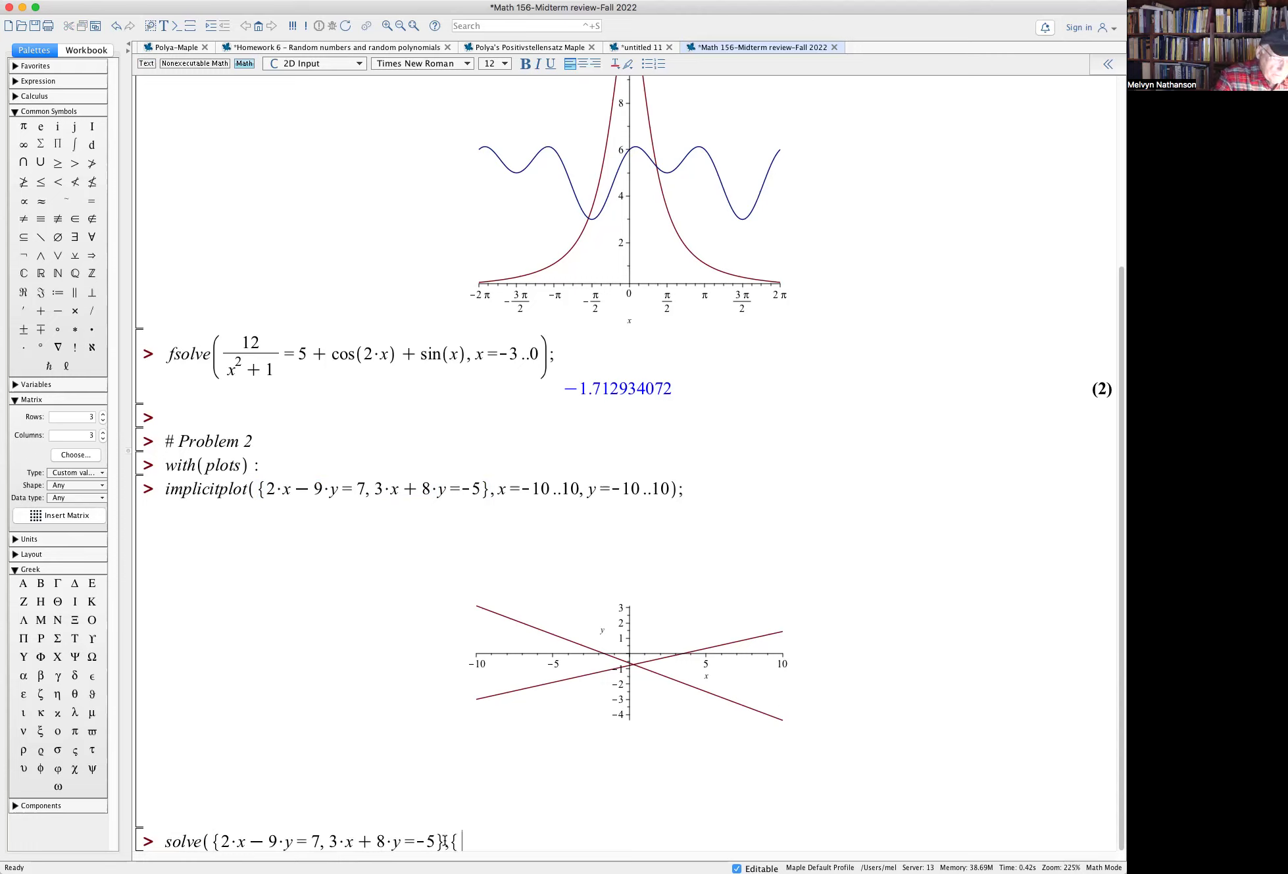
text(});)
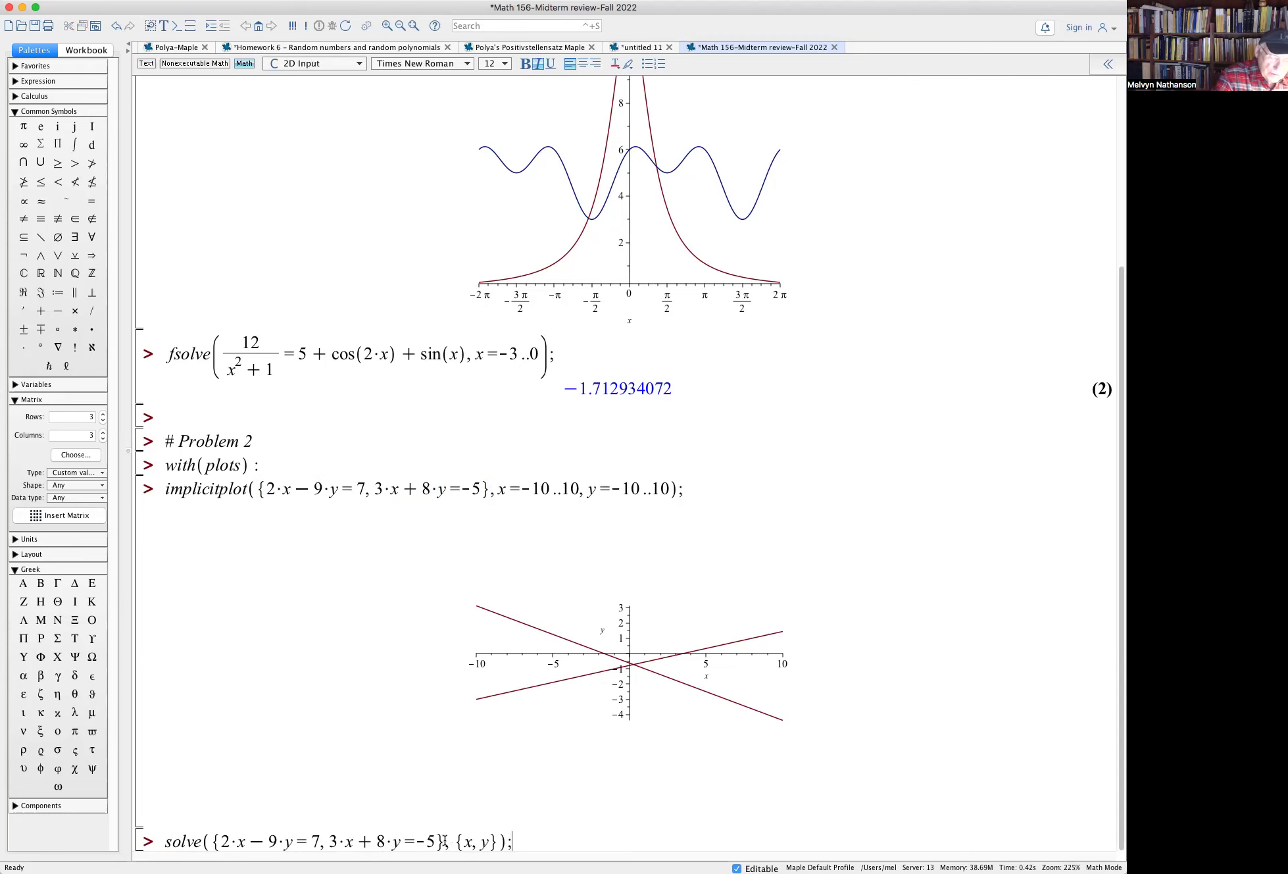
key(Return)
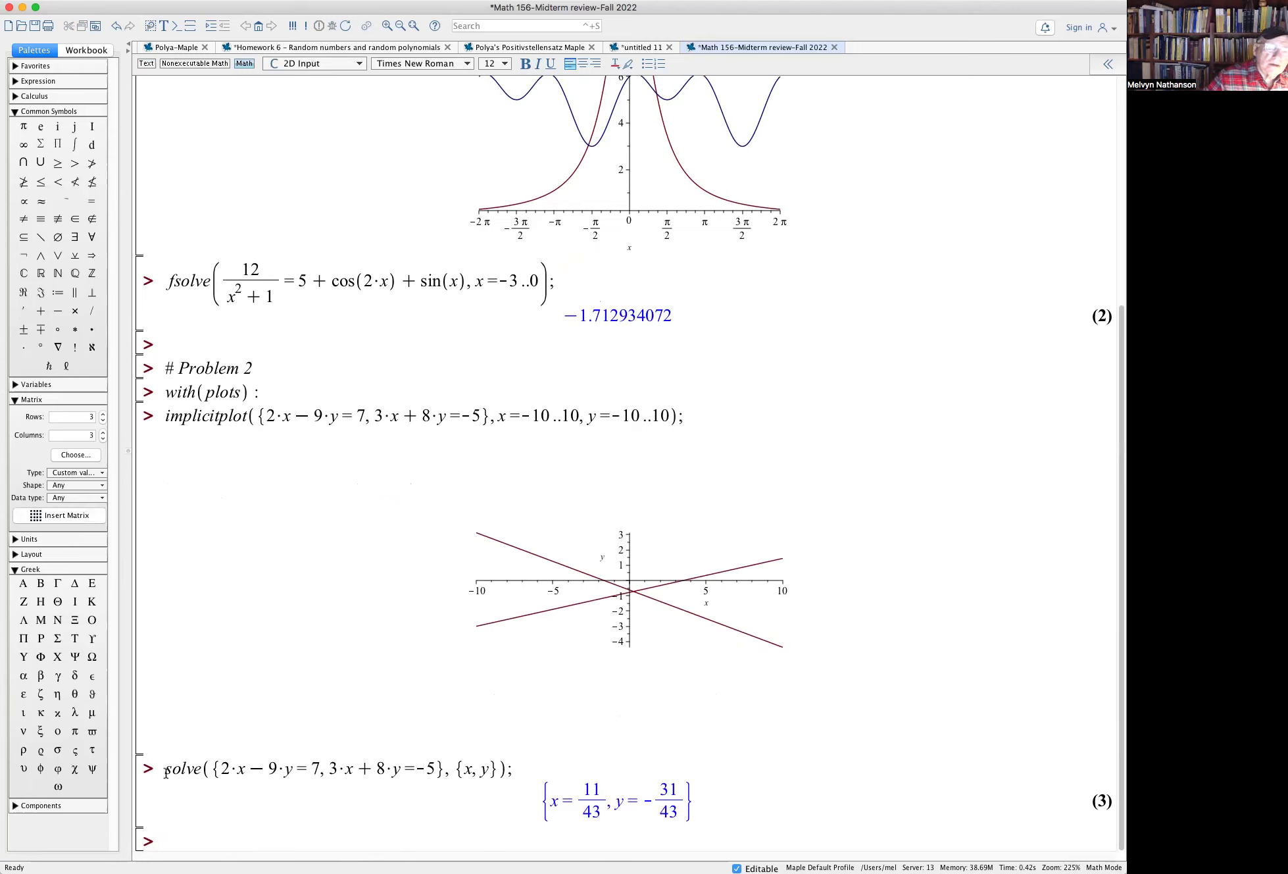
Duplicate the command as fsolve, giving x = 0.2558139535, y = −0.7209302326
drag(163, 770, 346, 762)
drag(518, 765, 517, 765)
key(super+c)
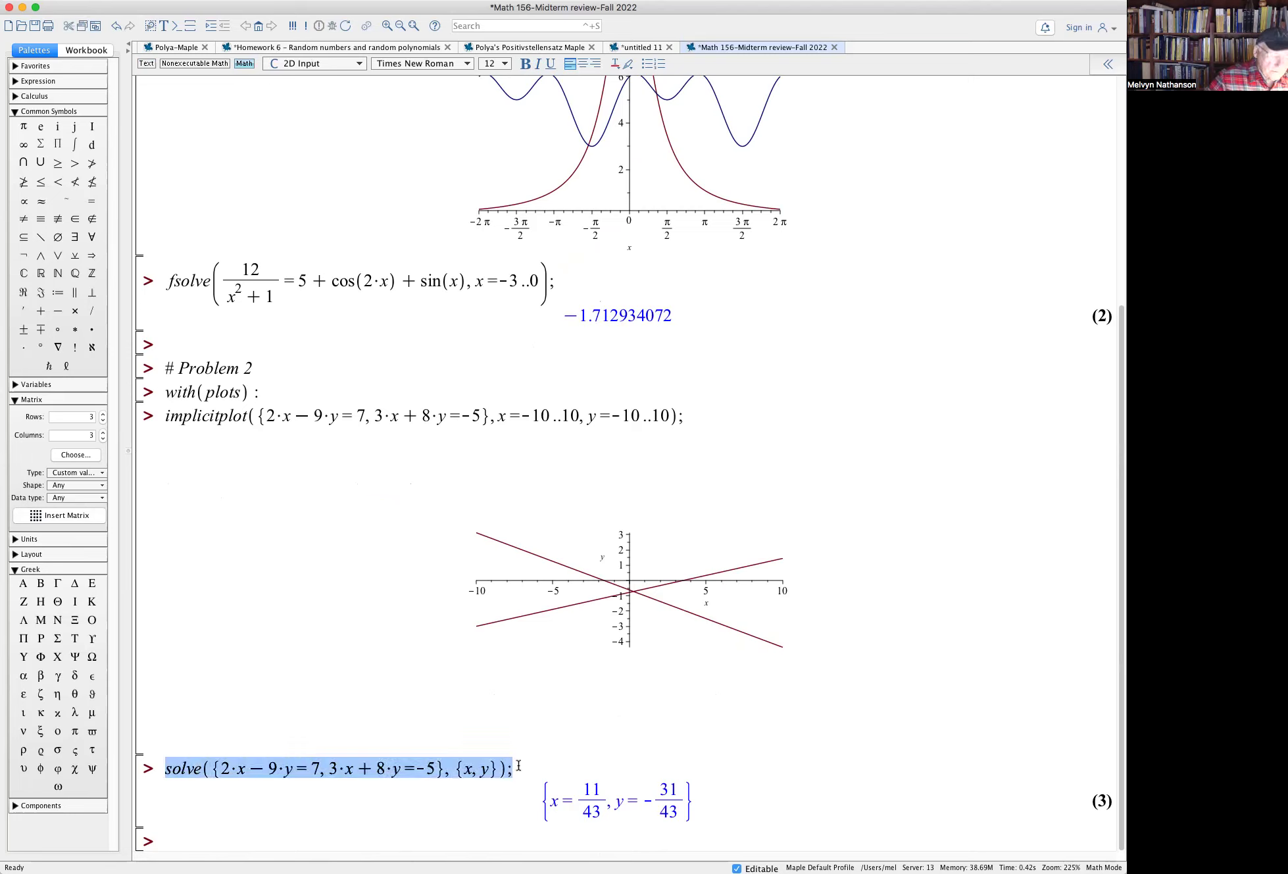
click(204, 840)
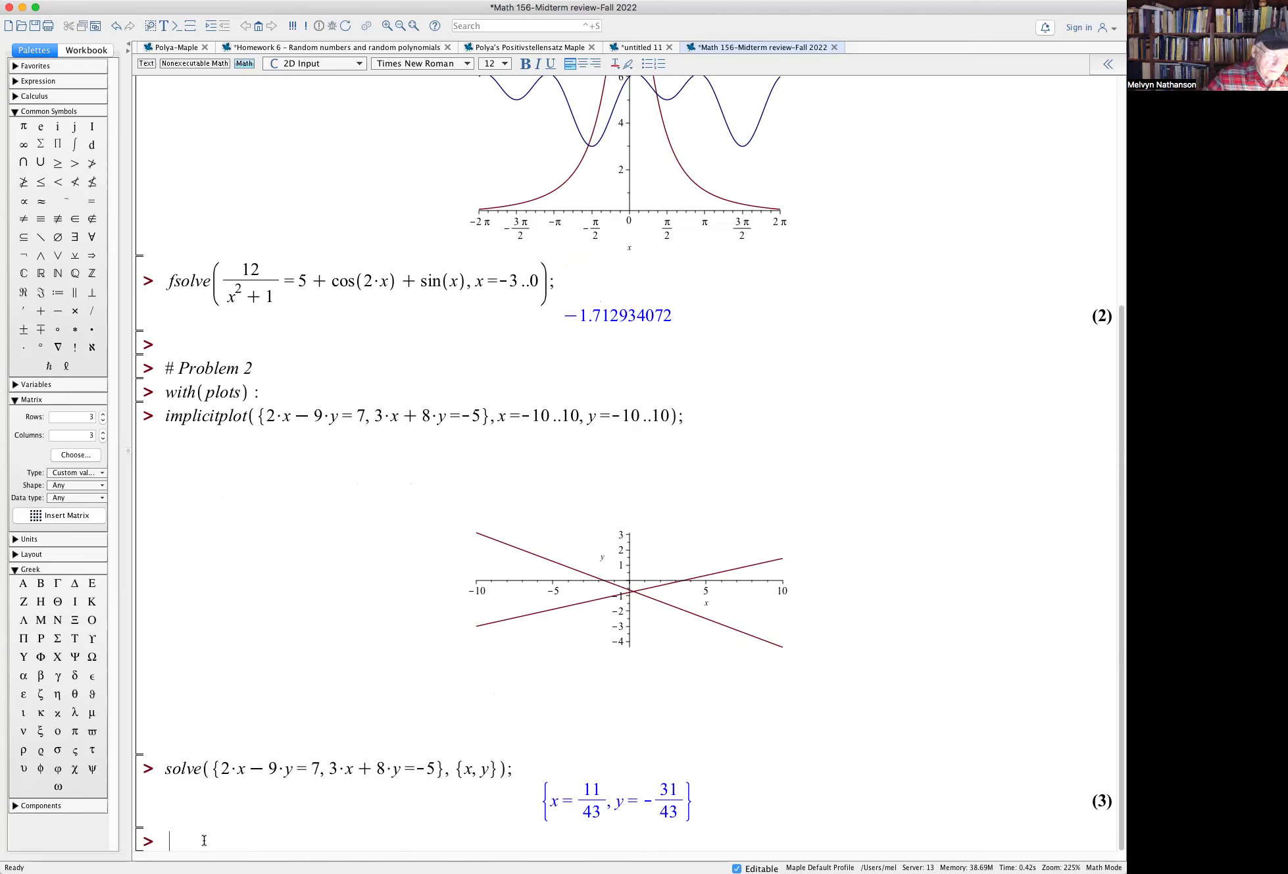
key(super+v)
click(170, 842)
text(f)
key(Return)
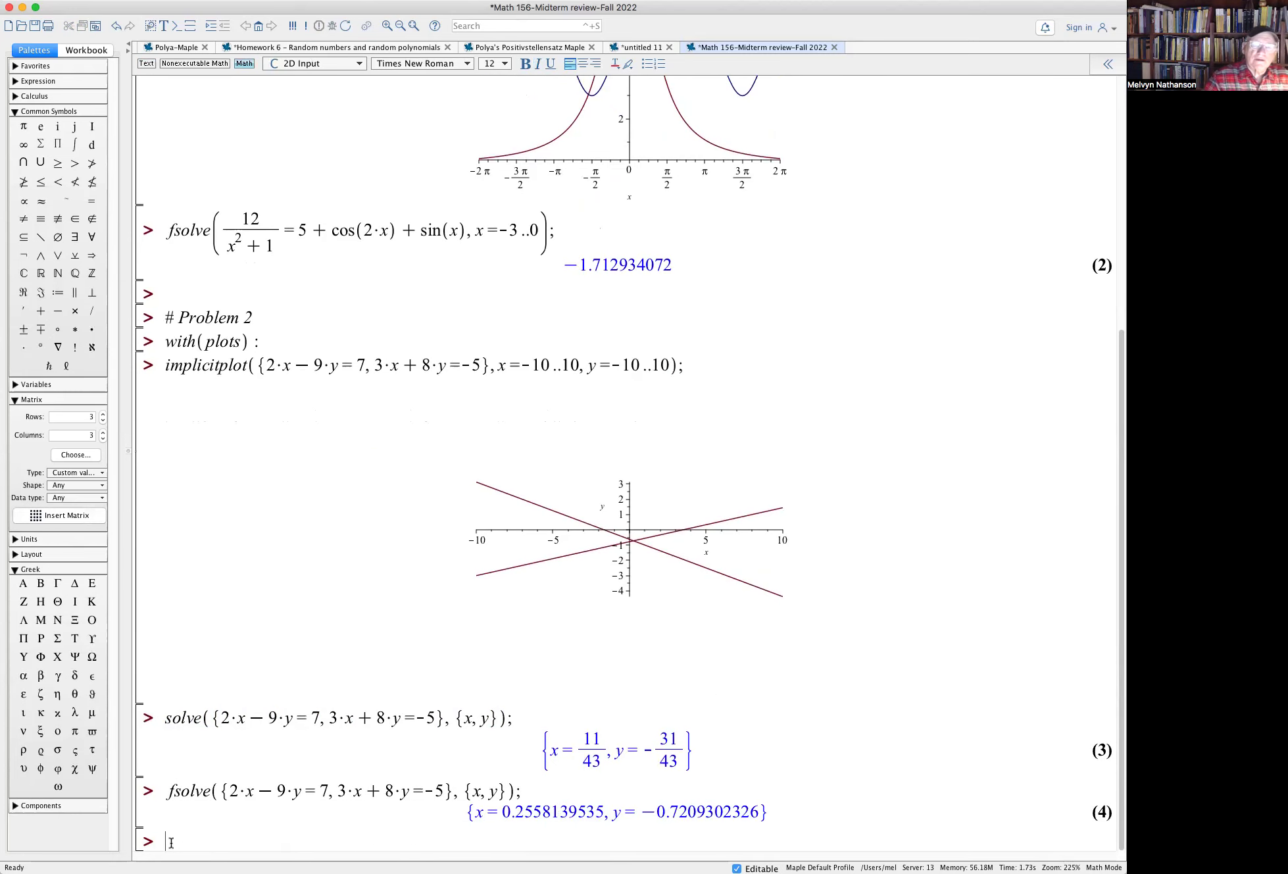